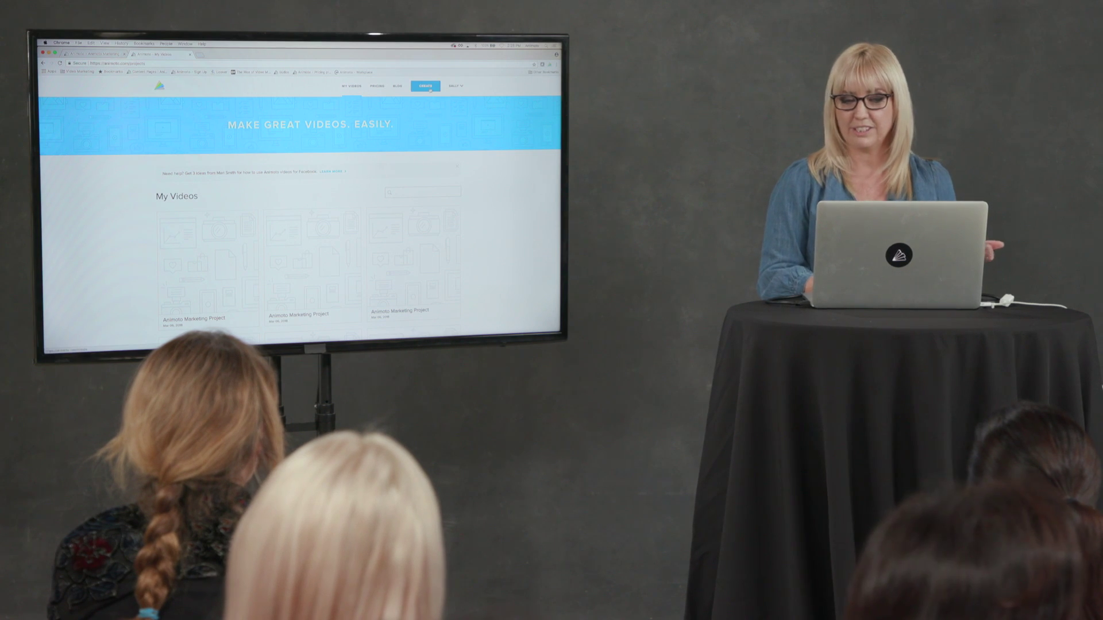
- Start a new Animoto Marketing video using the Fun Social Quote storyboard template
{"action": "left_click", "coordinate": [806, 98]}
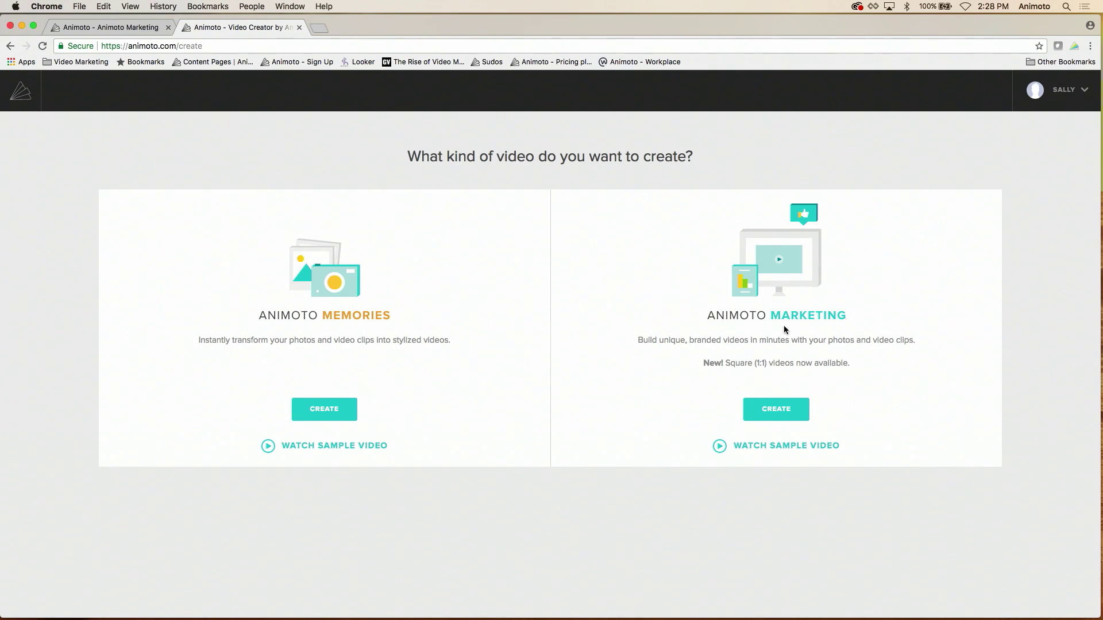
{"action": "left_click", "coordinate": [776, 409]}
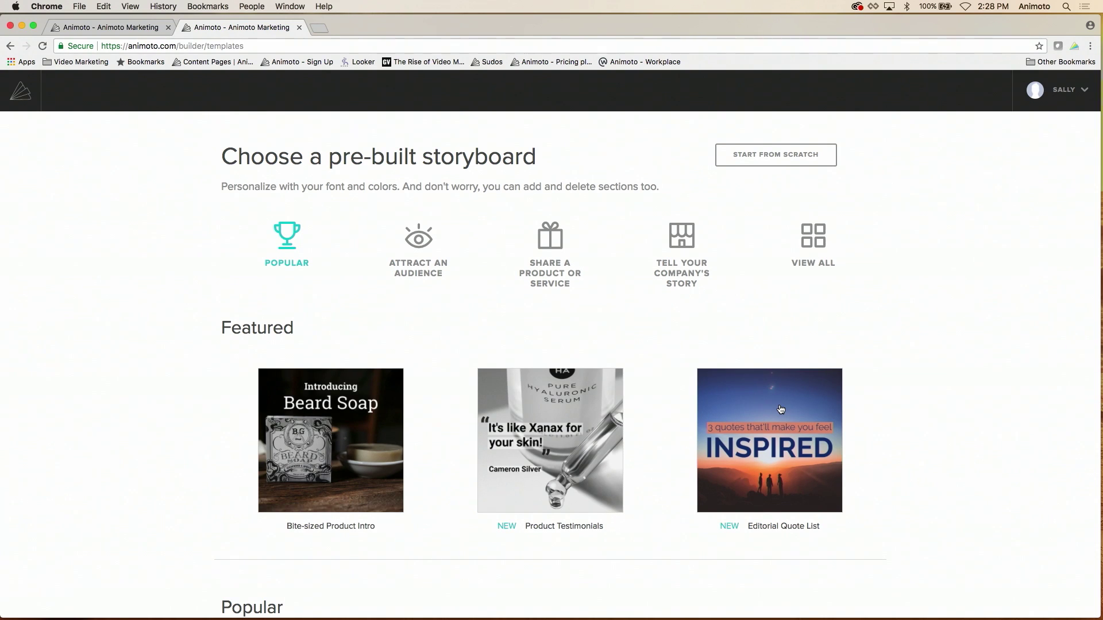
{"action": "scroll", "coordinate": [781, 409], "scroll_direction": "down", "scroll_amount": 3}
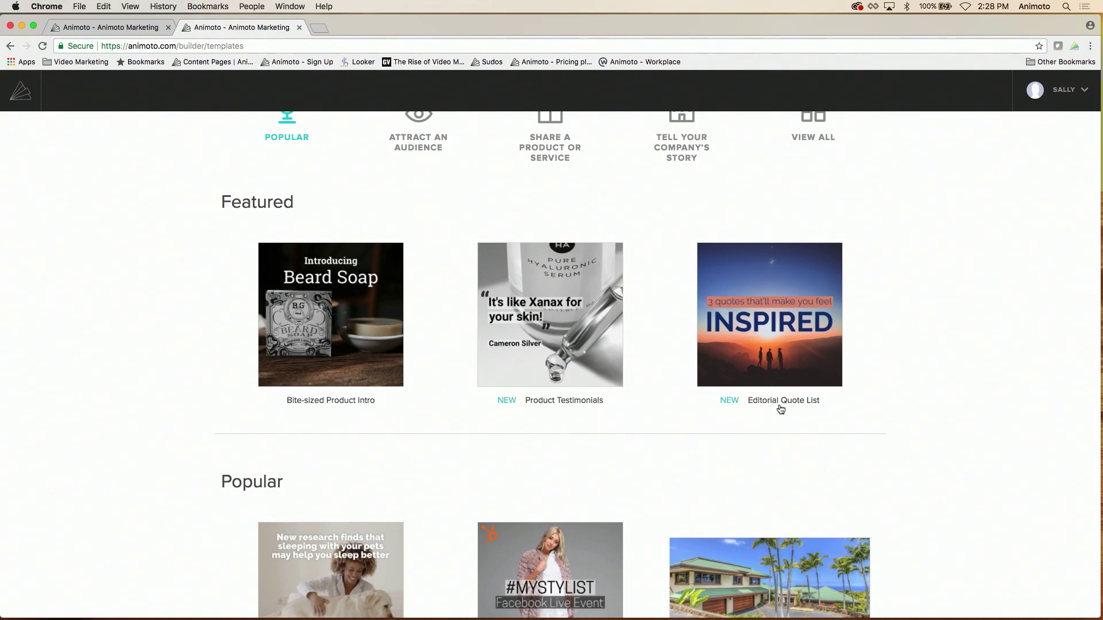
{"action": "scroll", "coordinate": [781, 409], "scroll_direction": "down", "scroll_amount": 1}
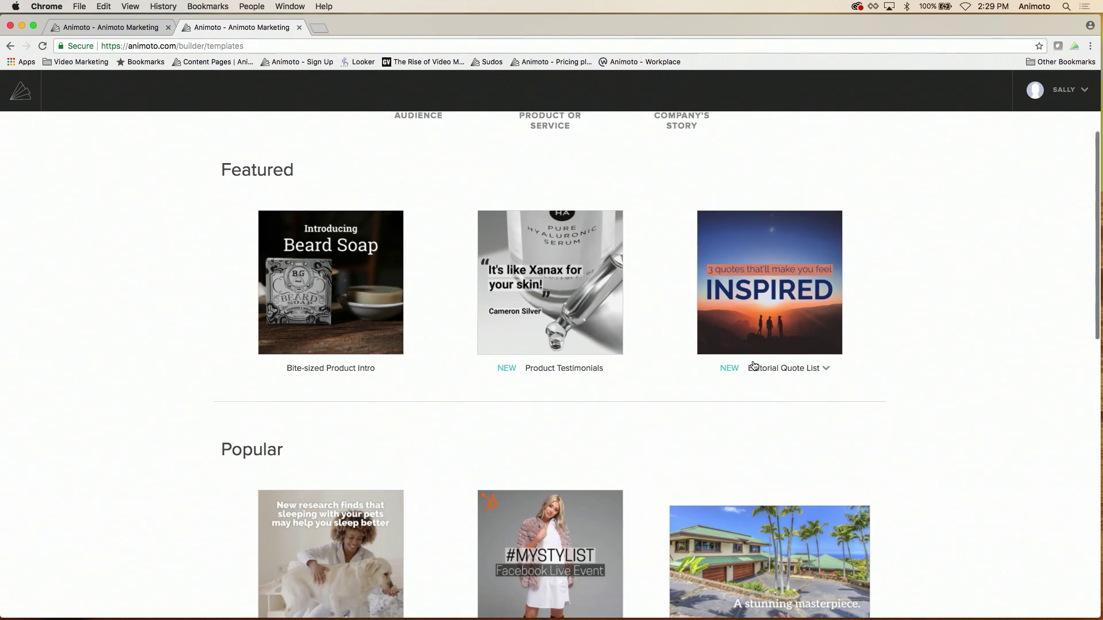
{"action": "scroll", "coordinate": [754, 366], "scroll_direction": "down", "scroll_amount": 5}
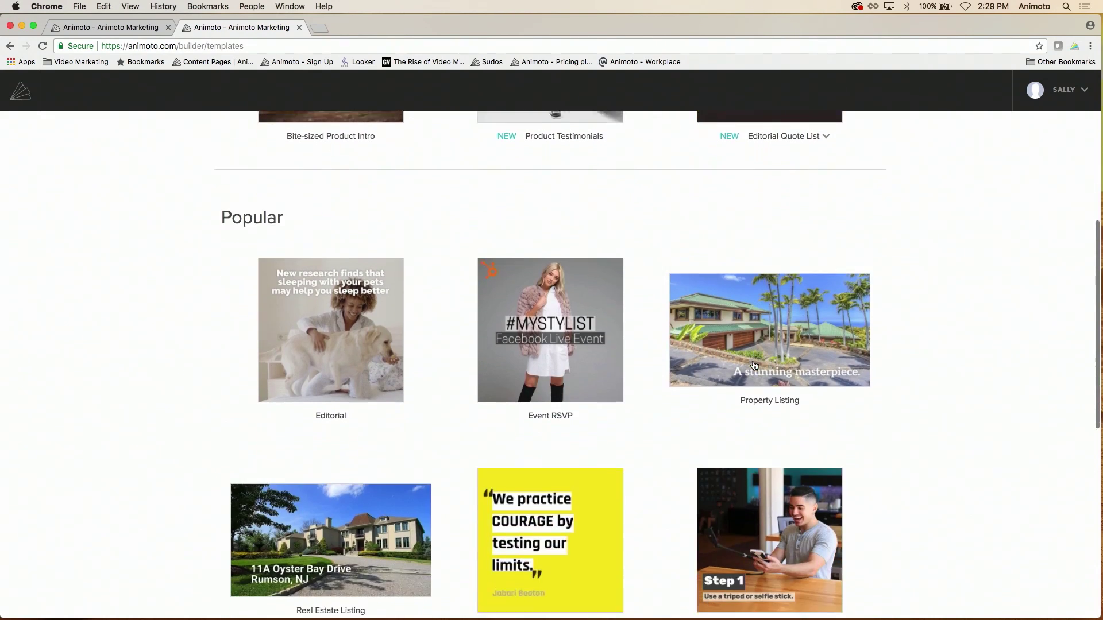
{"action": "scroll", "coordinate": [754, 366], "scroll_direction": "down", "scroll_amount": 5}
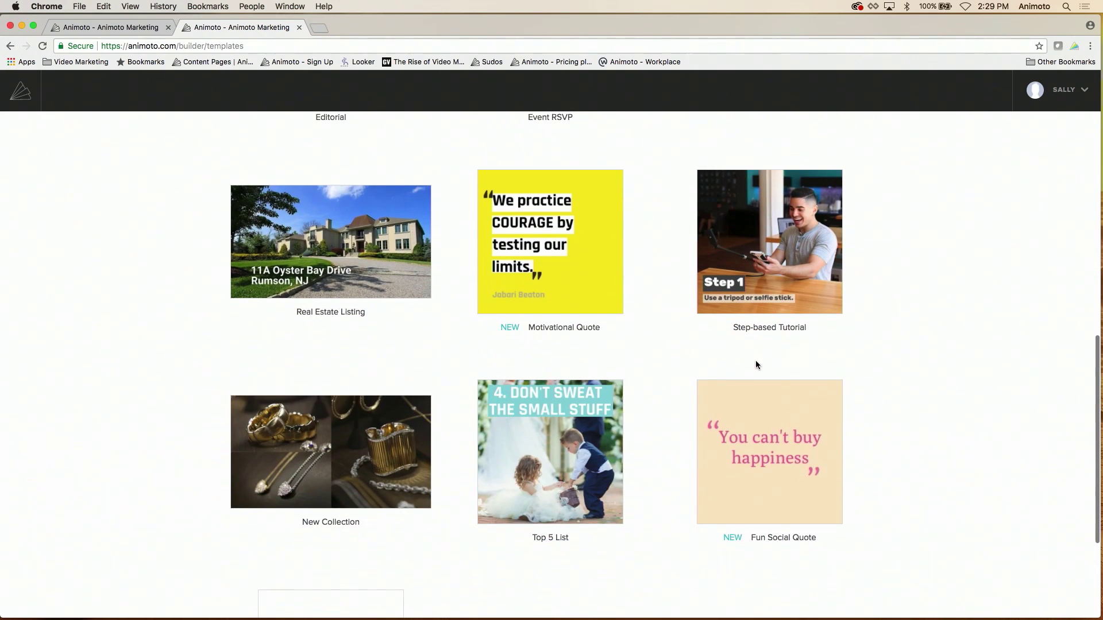
{"action": "mouse_move", "coordinate": [795, 447]}
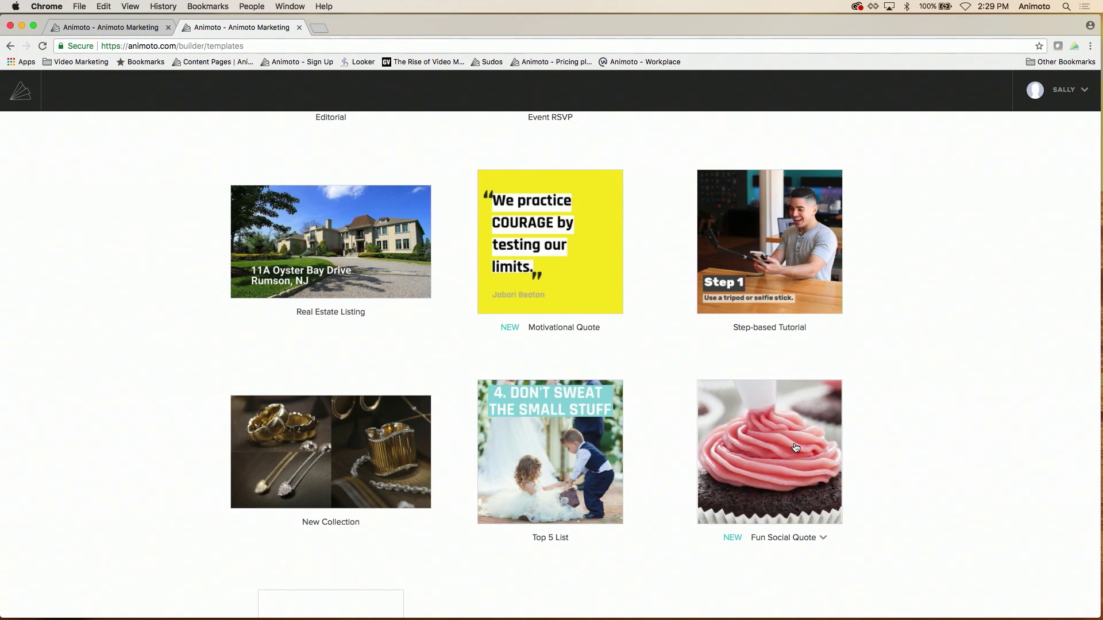
{"action": "left_click", "coordinate": [795, 448]}
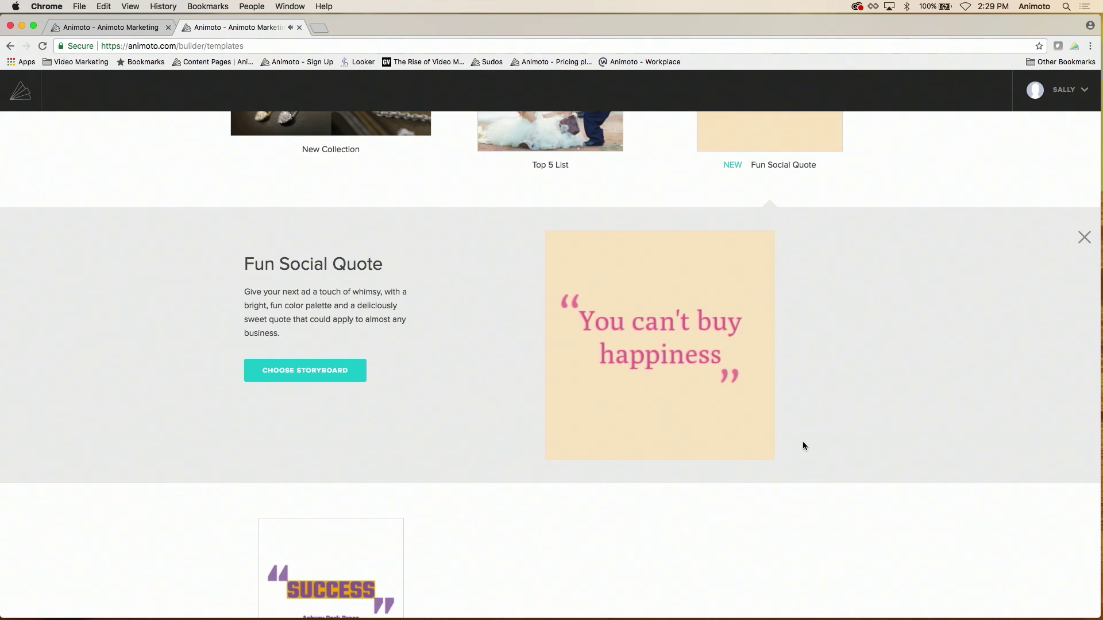
{"action": "left_click", "coordinate": [340, 378]}
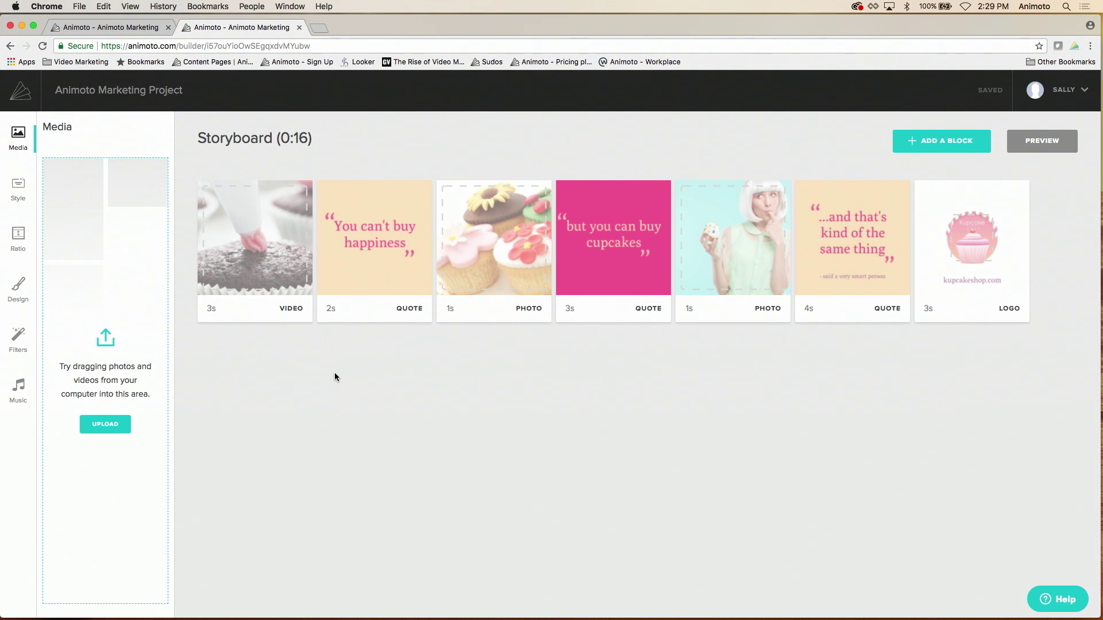
- Upload all six NEST Homeware files and place the skillet video in the first block
{"action": "left_click", "coordinate": [119, 424]}
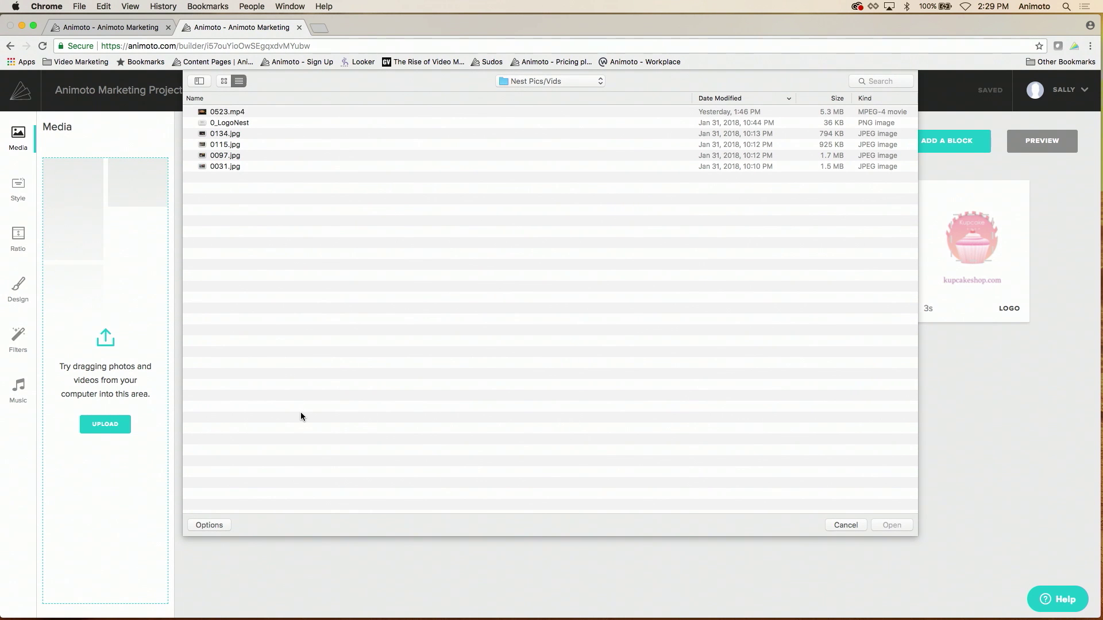
{"action": "left_click", "coordinate": [229, 110]}
{"action": "left_click", "coordinate": [226, 167], "text": "shift"}
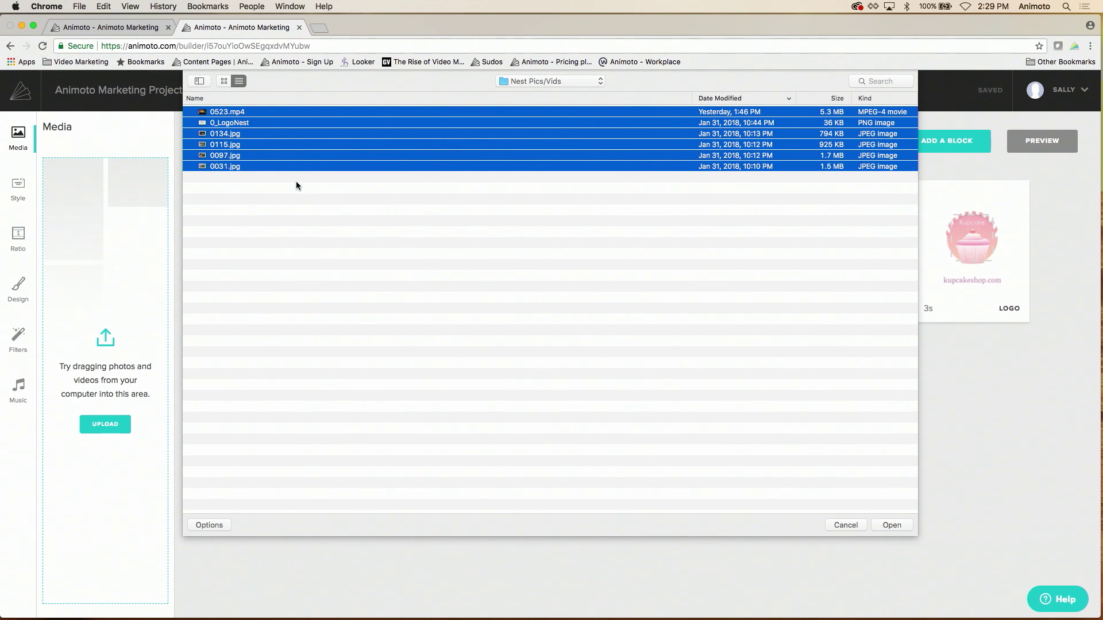
{"action": "left_click", "coordinate": [890, 524]}
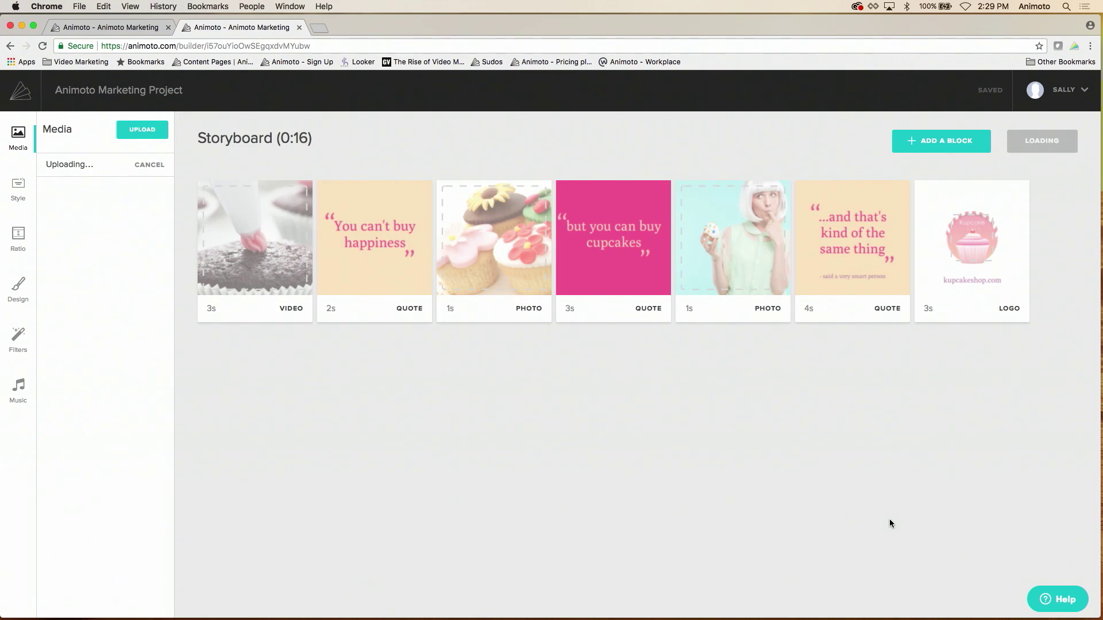
{"action": "mouse_move", "coordinate": [263, 232]}
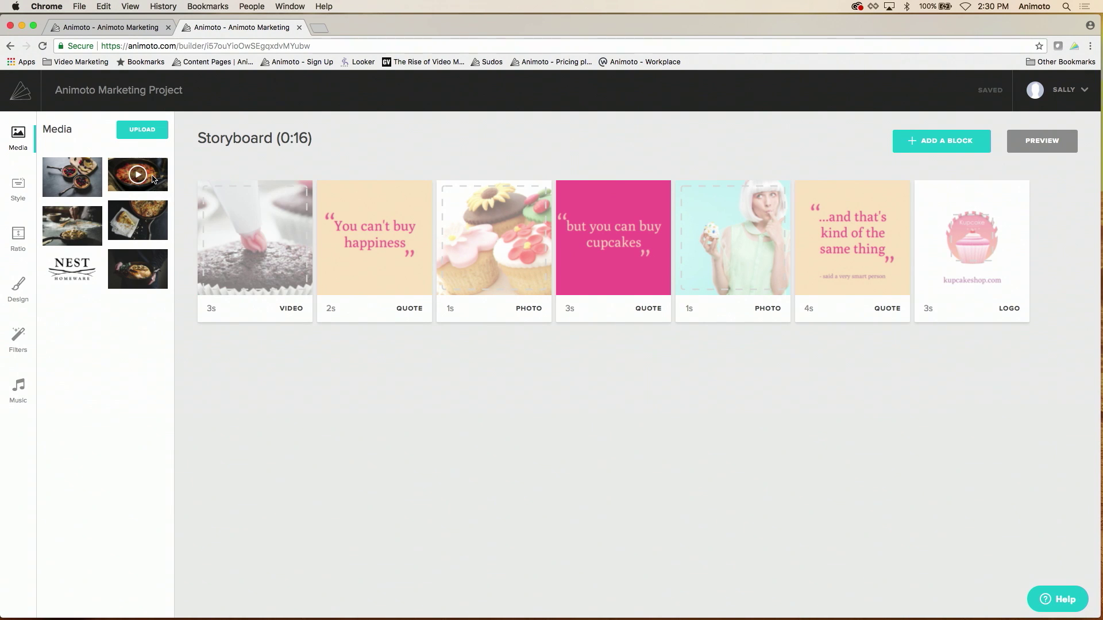
{"action": "left_click_drag", "start_coordinate": [153, 178], "coordinate": [265, 224]}
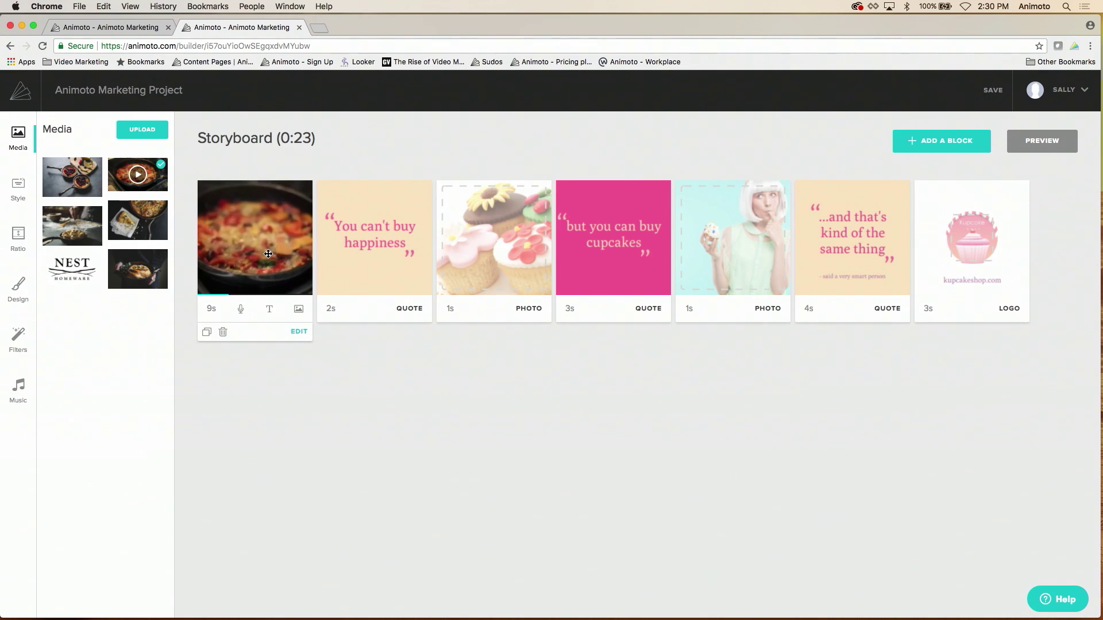
- Trim the first block's skillet video to 2 seconds, mute its audio, and apply
{"action": "left_click", "coordinate": [299, 332]}
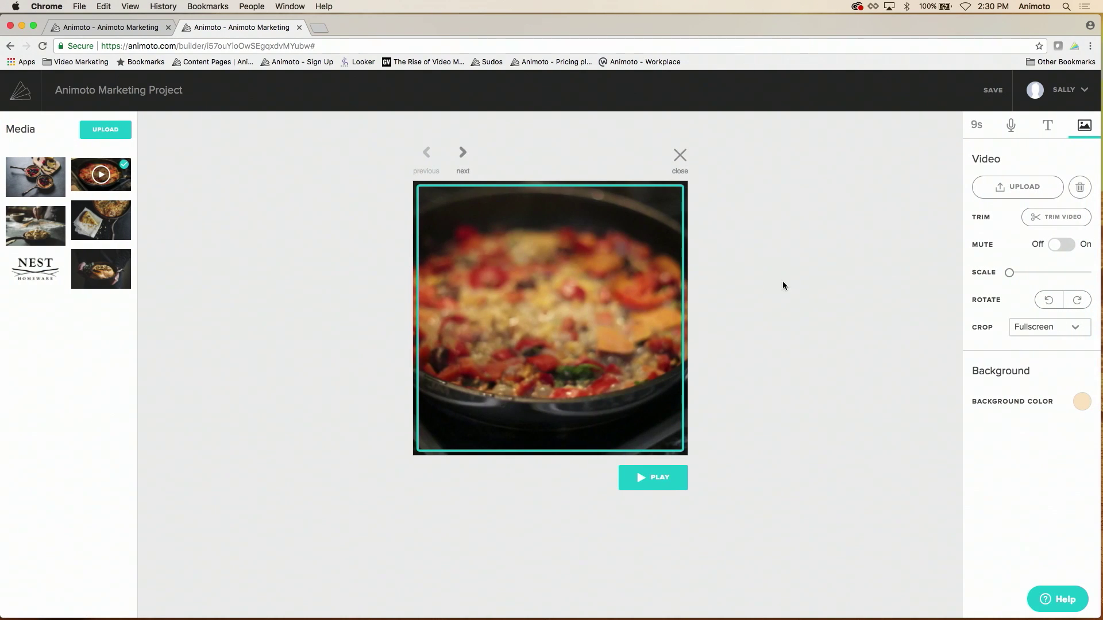
{"action": "left_click", "coordinate": [1044, 222]}
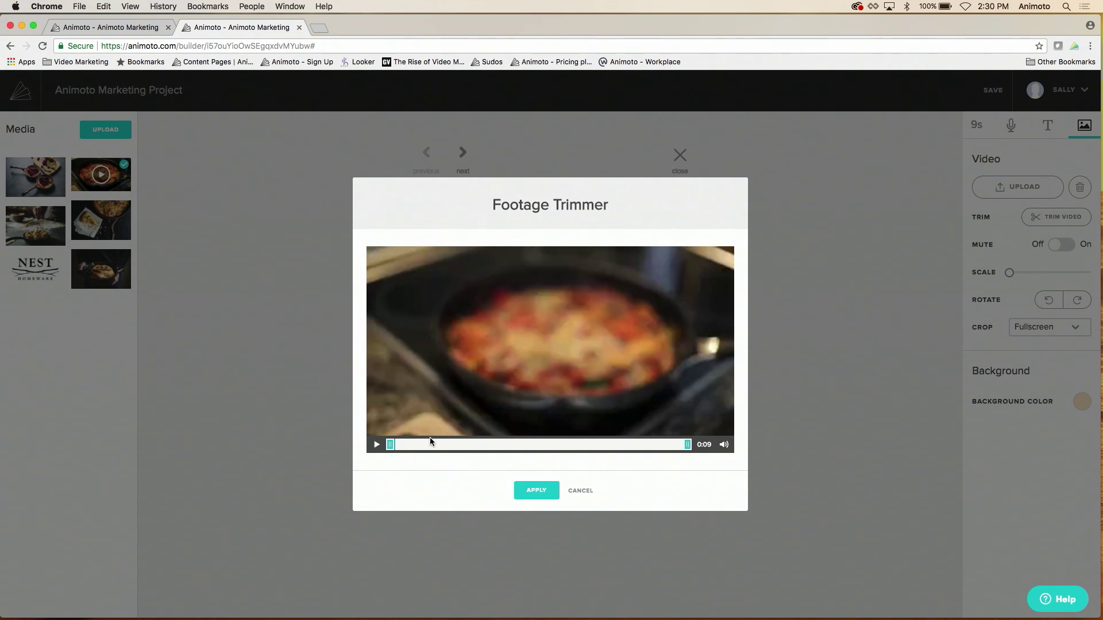
{"action": "left_click_drag", "start_coordinate": [390, 445], "coordinate": [511, 450]}
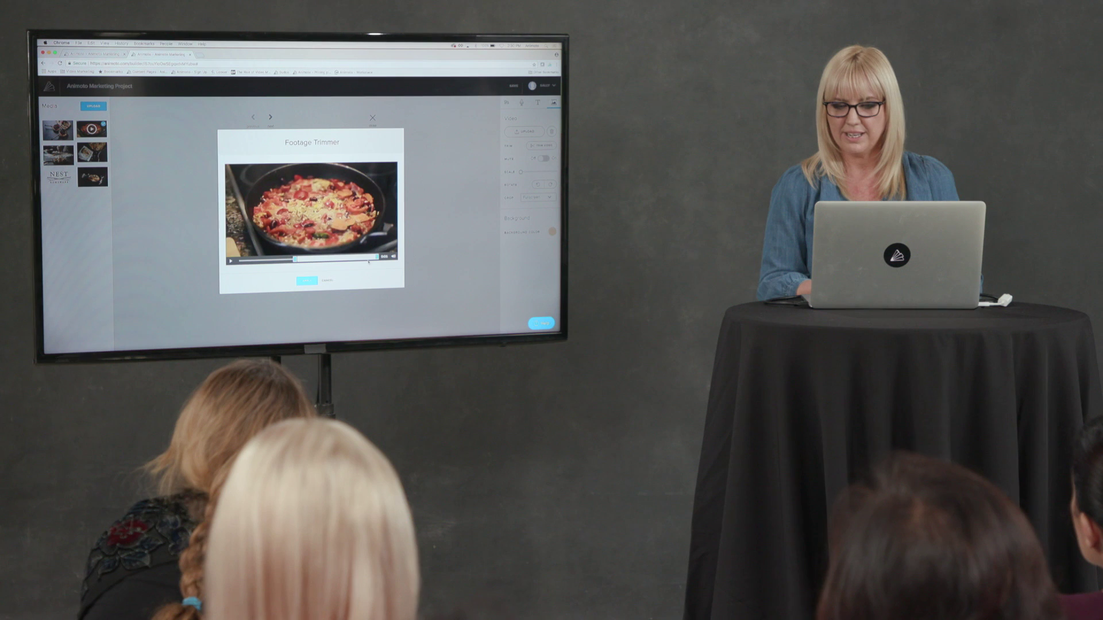
{"action": "left_click_drag", "start_coordinate": [377, 258], "coordinate": [317, 258]}
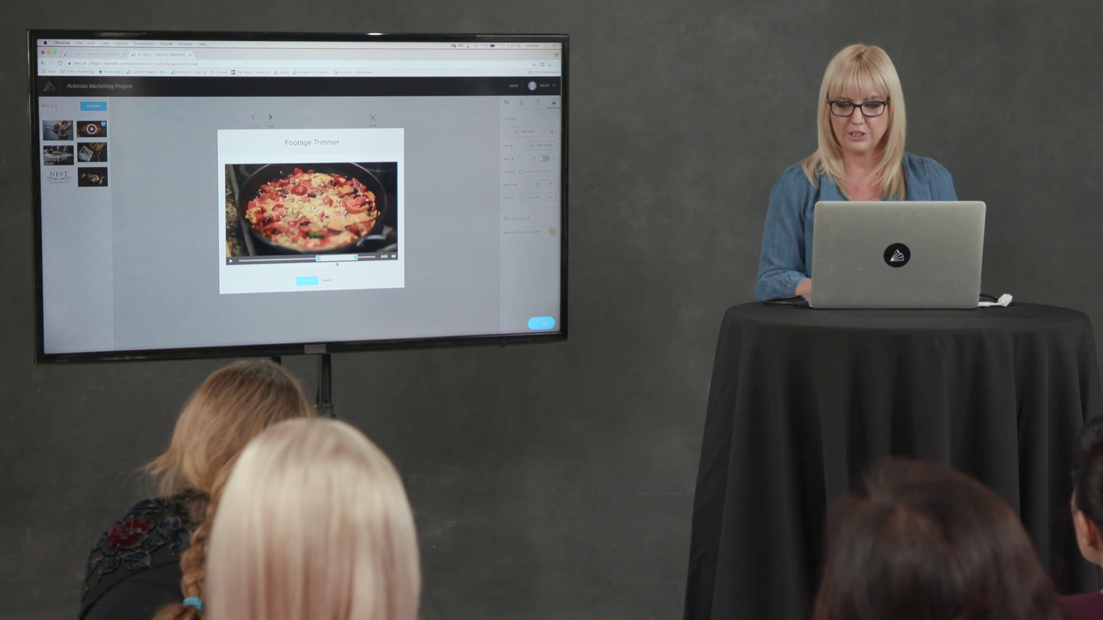
{"action": "left_click_drag", "start_coordinate": [337, 258], "coordinate": [347, 258]}
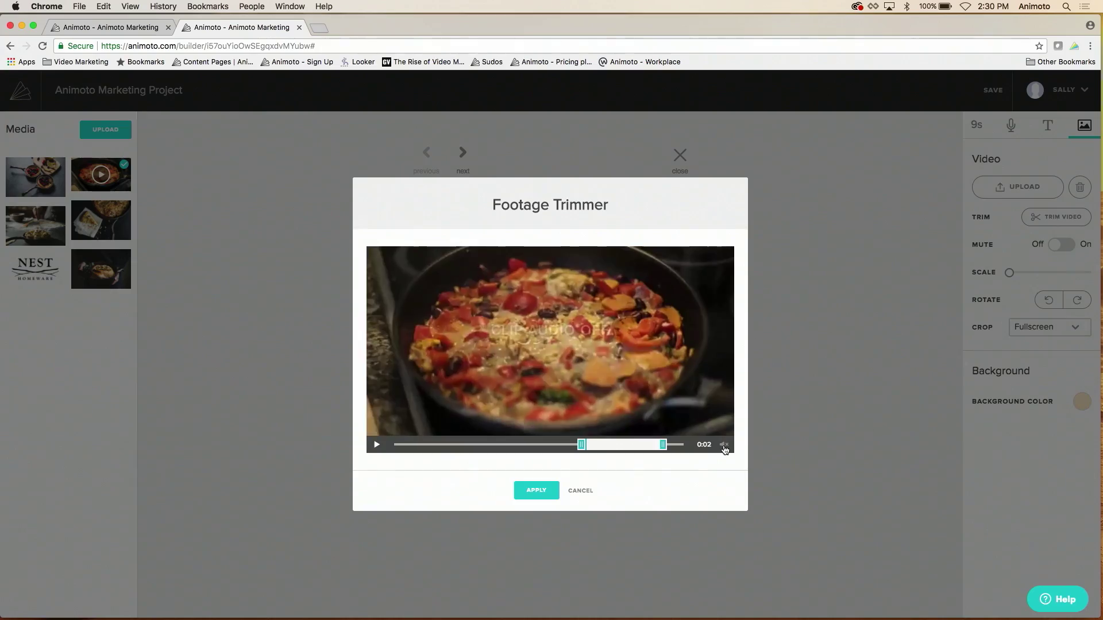
{"action": "left_click", "coordinate": [725, 445]}
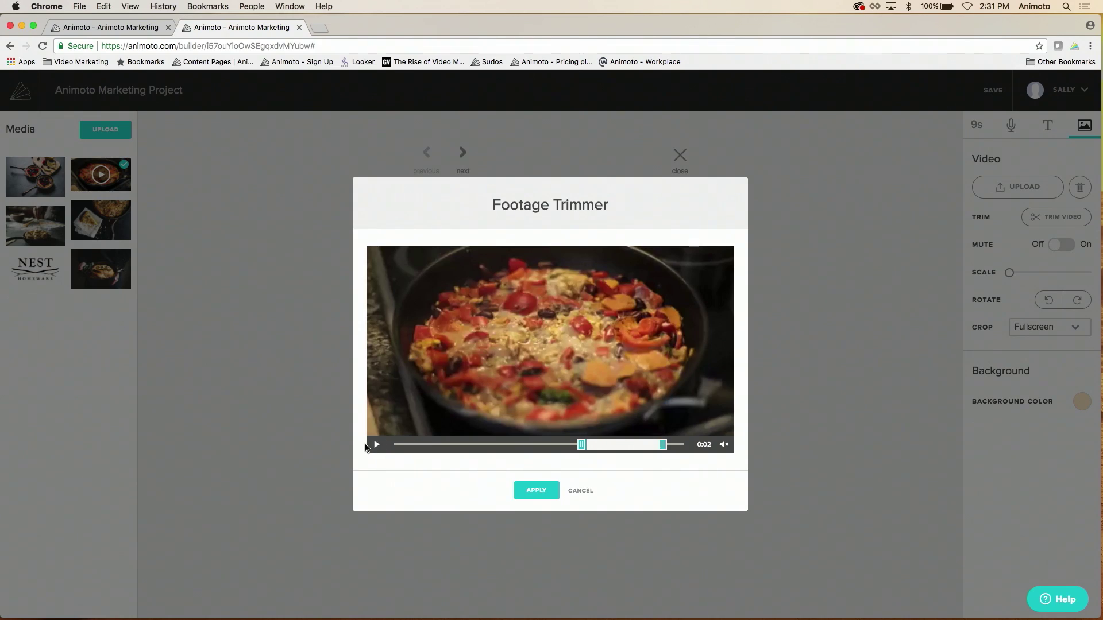
{"action": "left_click", "coordinate": [377, 447]}
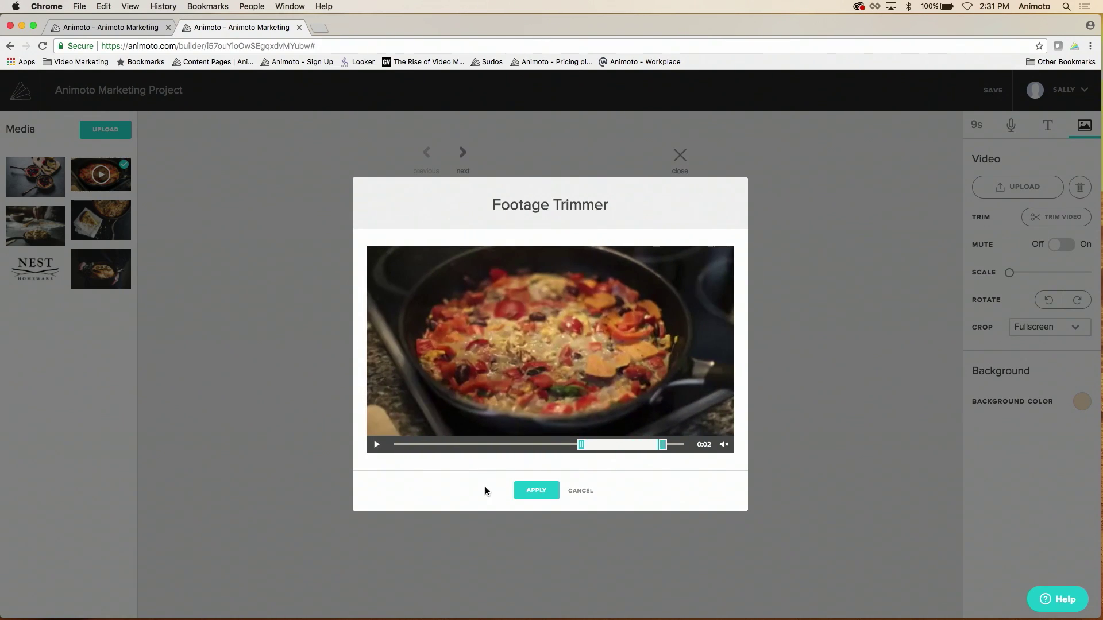
{"action": "left_click", "coordinate": [534, 494]}
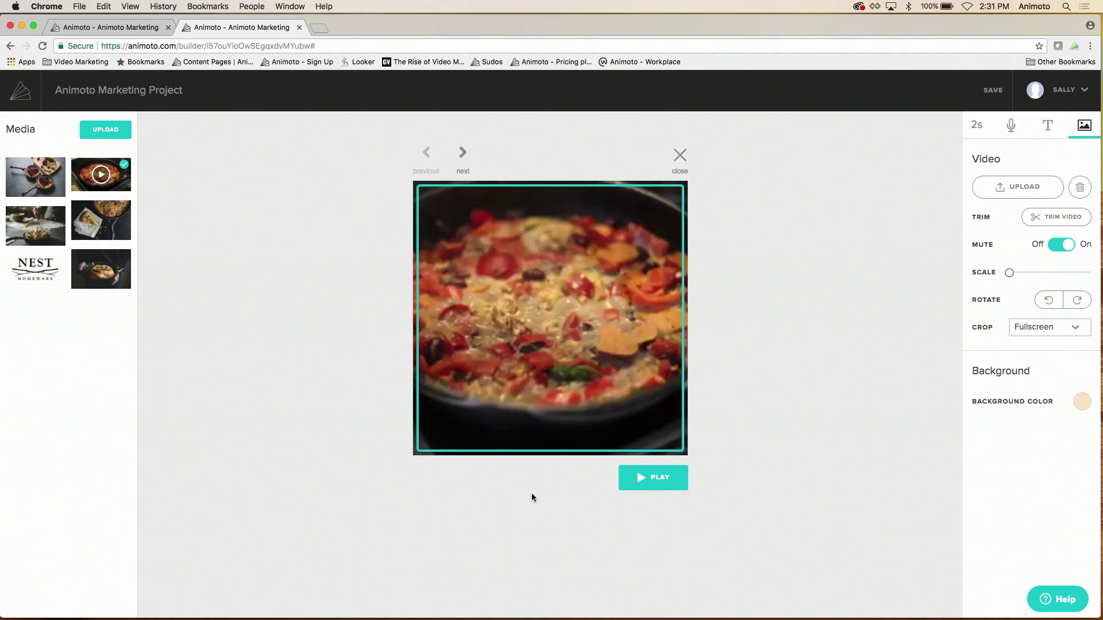
- Put the berries photo over the cupcakes, the pastry photo in block 5, and the NEST logo in the logo block
{"action": "left_click", "coordinate": [679, 157]}
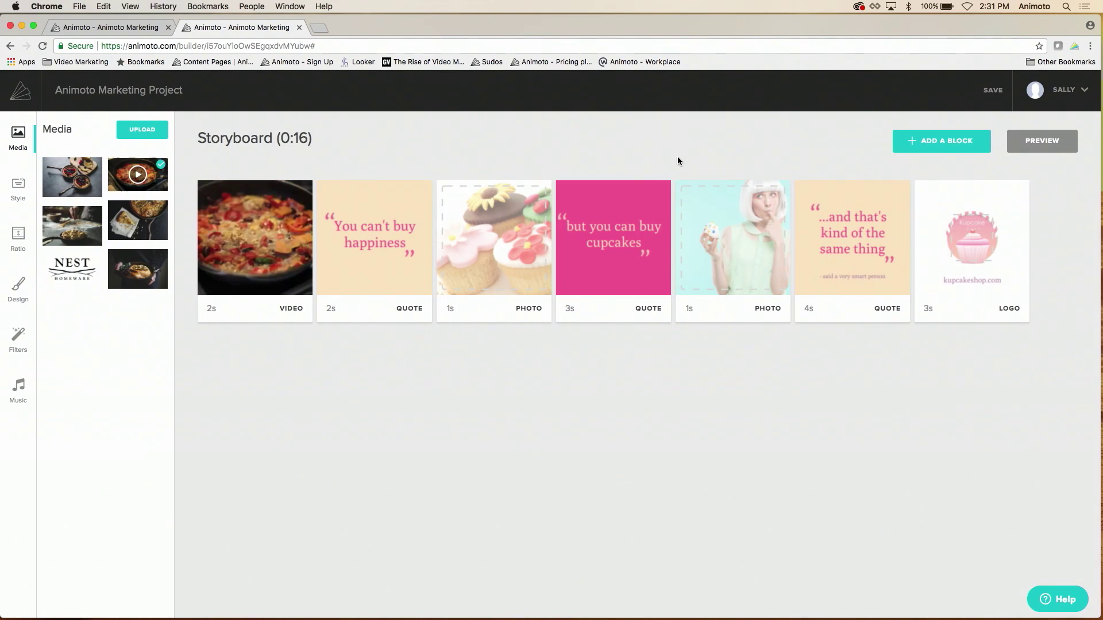
{"action": "mouse_move", "coordinate": [585, 203]}
{"action": "left_click_drag", "start_coordinate": [79, 187], "coordinate": [485, 233]}
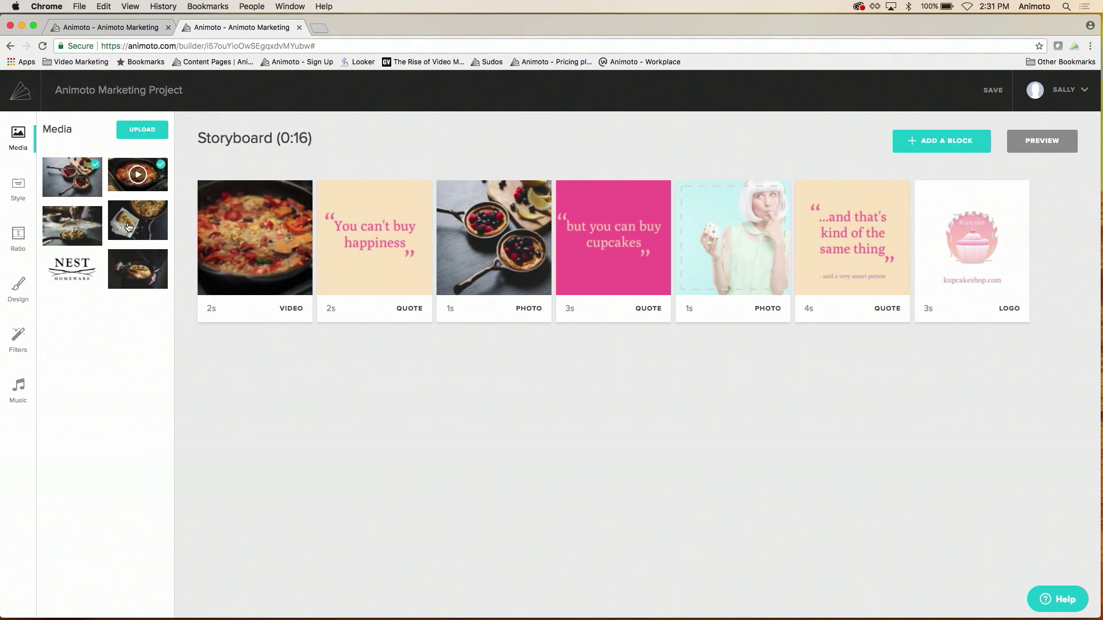
{"action": "left_click_drag", "start_coordinate": [129, 226], "coordinate": [715, 246]}
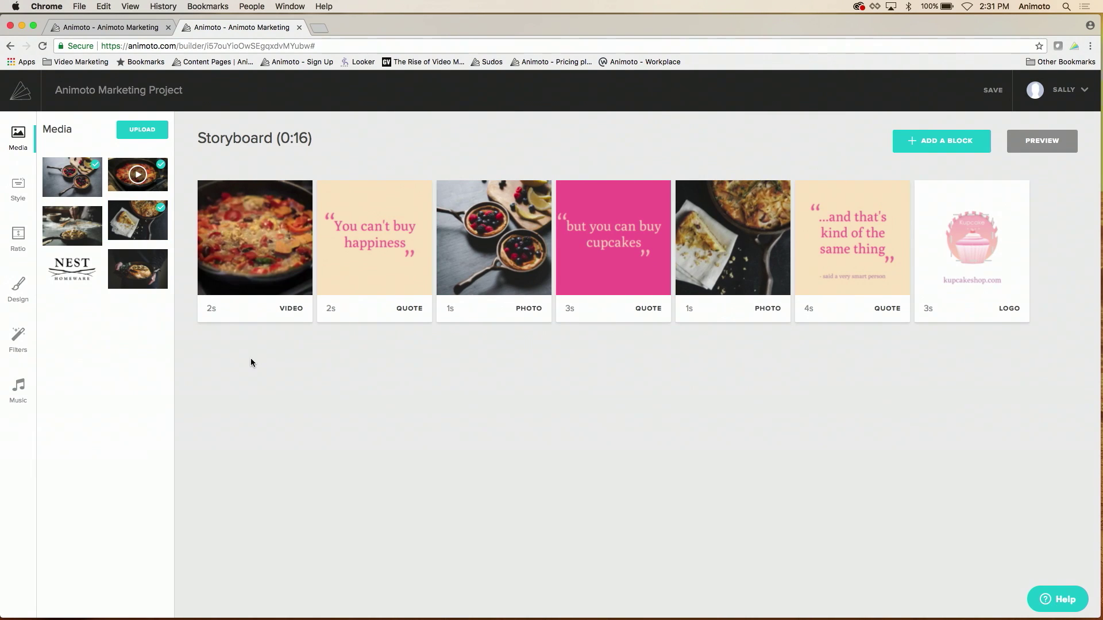
{"action": "left_click_drag", "start_coordinate": [74, 276], "coordinate": [964, 257]}
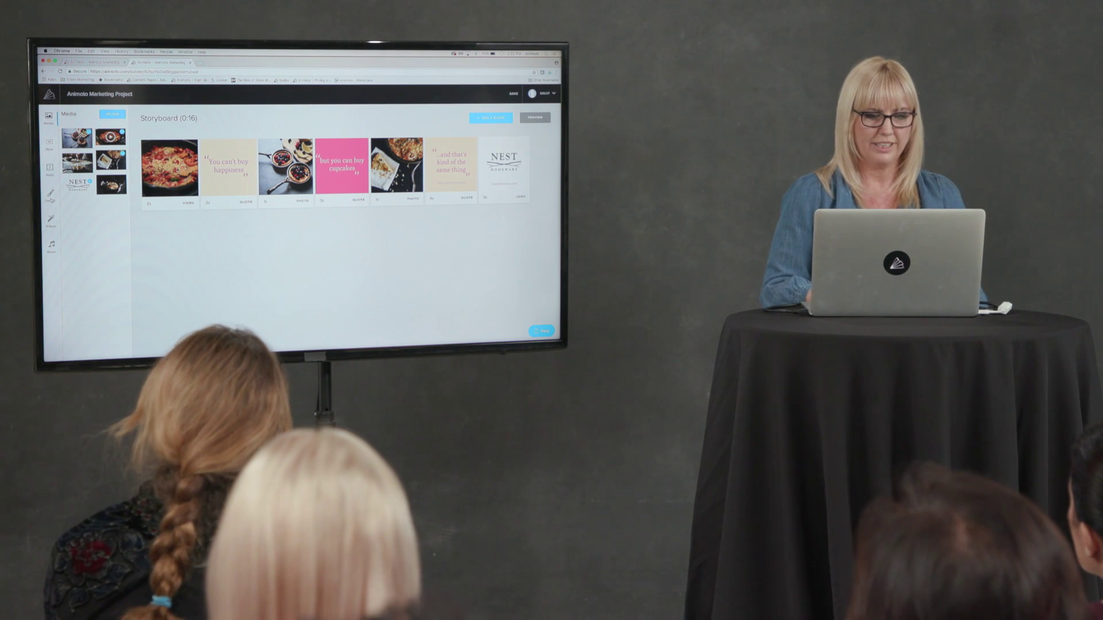
- Set the video-wide background color to dark navy and the text color to pale peach
{"action": "left_click", "coordinate": [51, 197]}
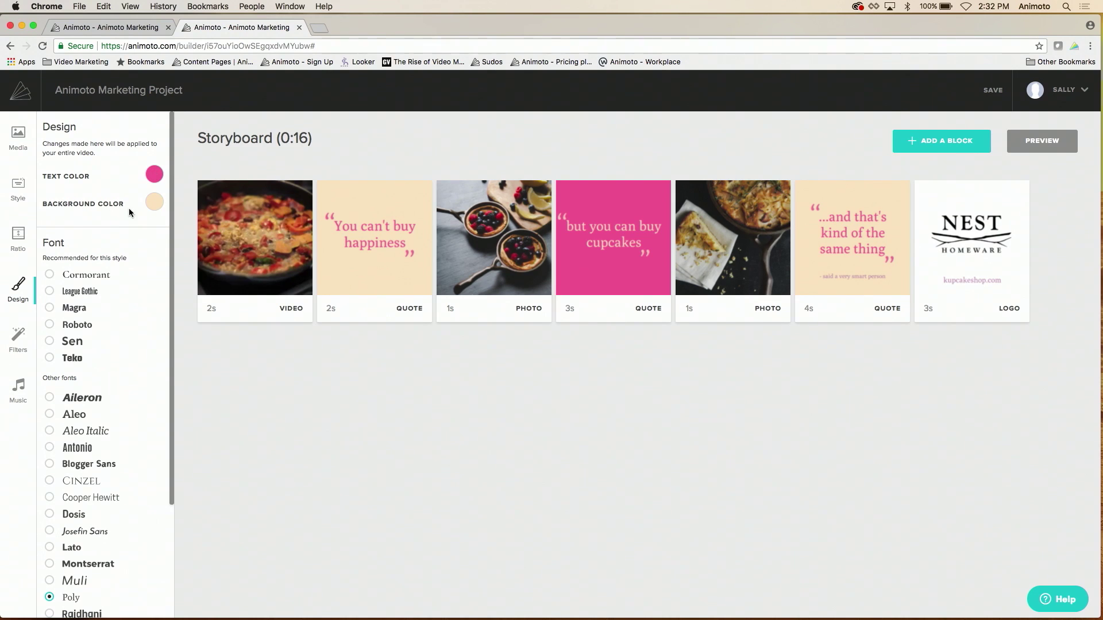
{"action": "left_click", "coordinate": [154, 204]}
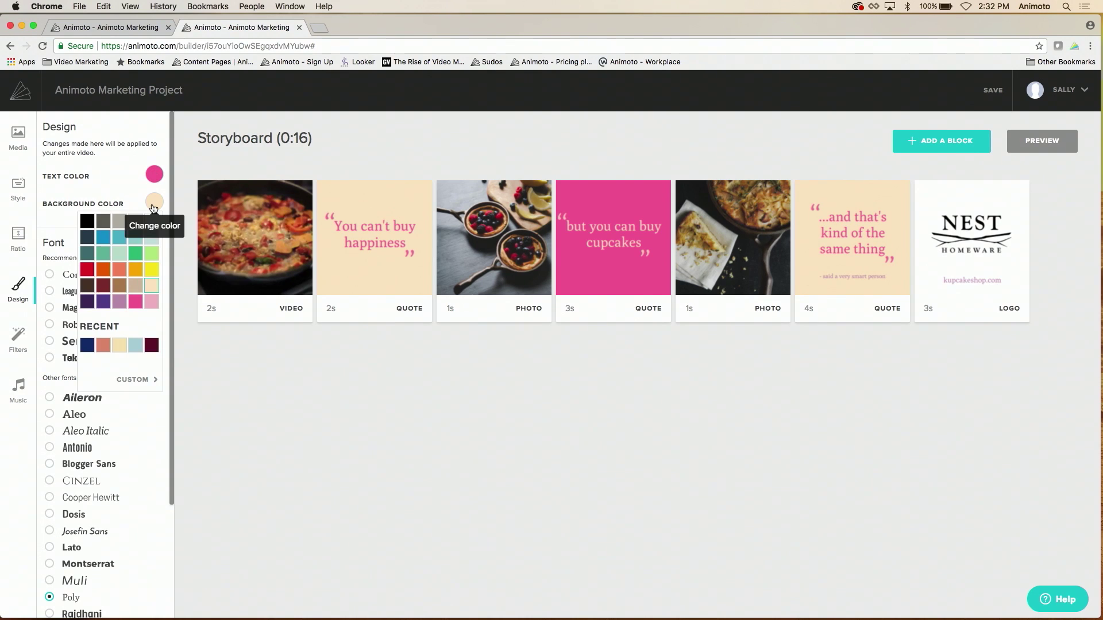
{"action": "left_click", "coordinate": [87, 237]}
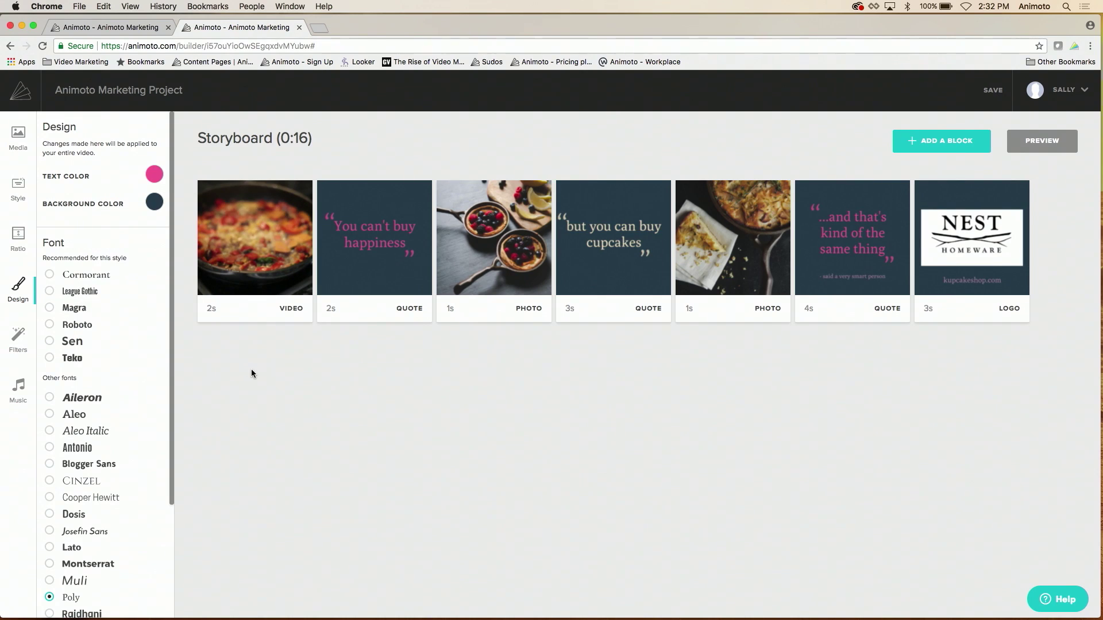
{"action": "left_click", "coordinate": [154, 176]}
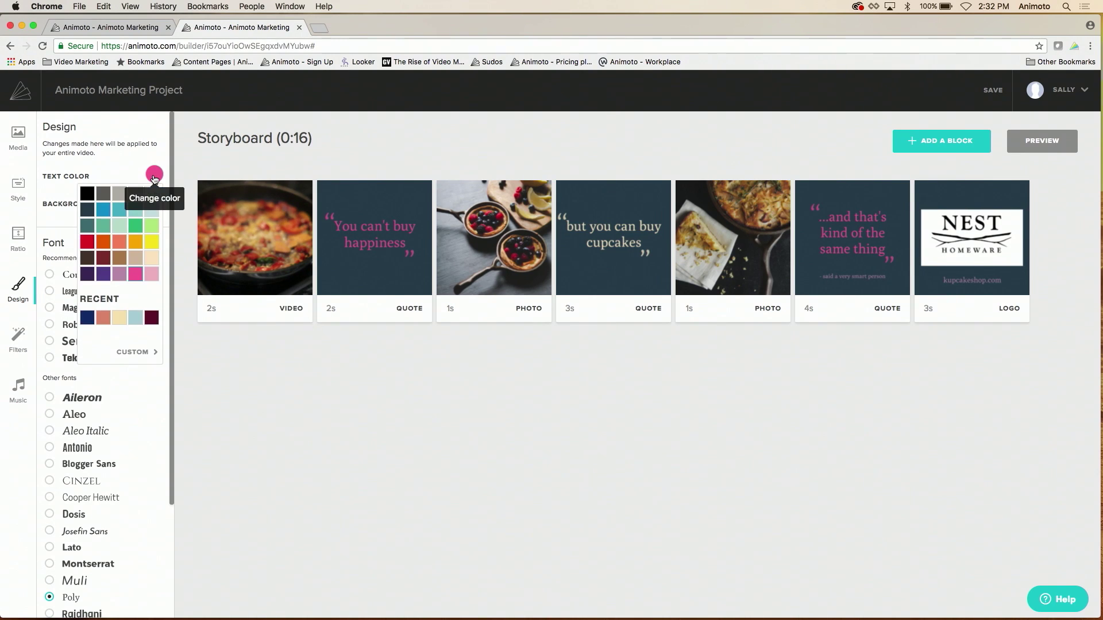
{"action": "left_click", "coordinate": [152, 260]}
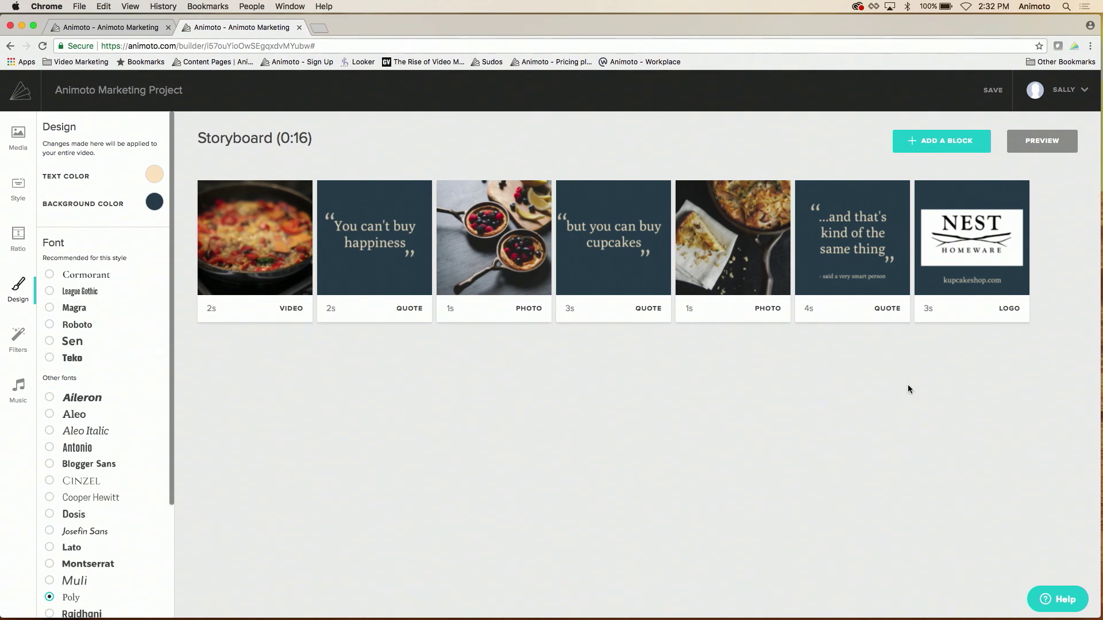
{"action": "left_click", "coordinate": [1005, 282]}
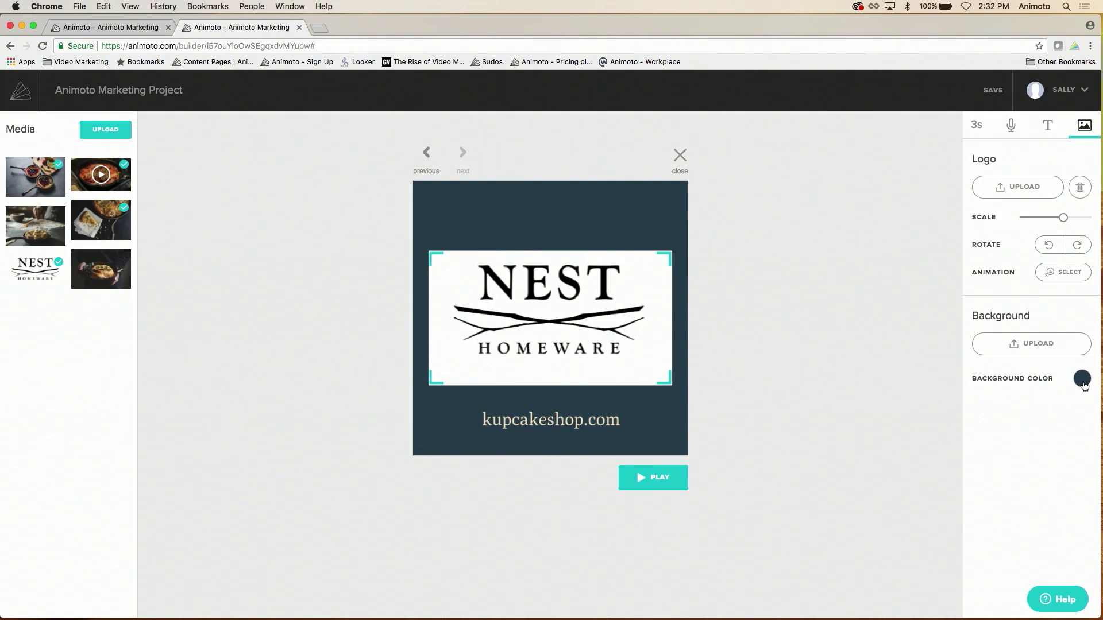
- Give the logo block a white background and replace its caption with 'nesthomeware.com' in dark navy
{"action": "left_click", "coordinate": [1083, 380]}
{"action": "left_click", "coordinate": [1080, 399]}
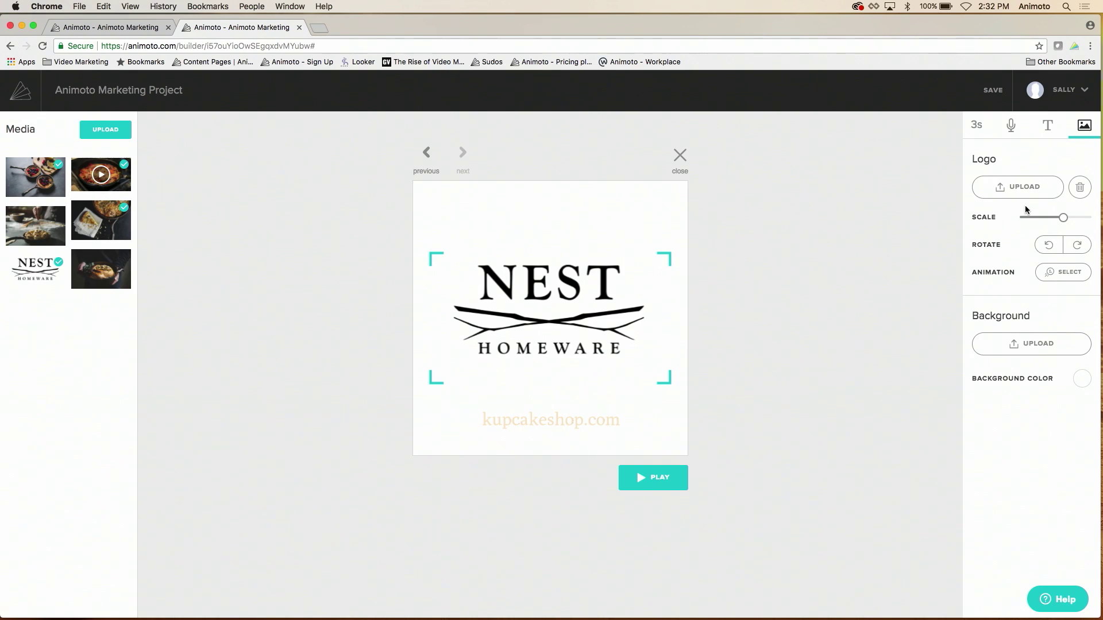
{"action": "left_click", "coordinate": [1048, 128]}
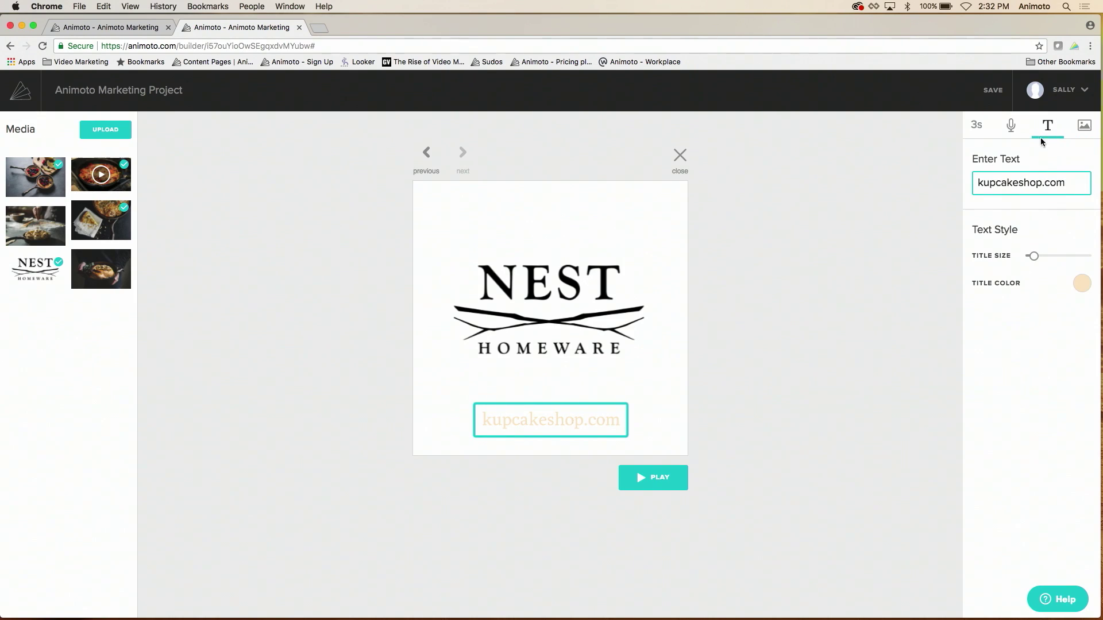
{"action": "double_click", "coordinate": [1035, 180]}
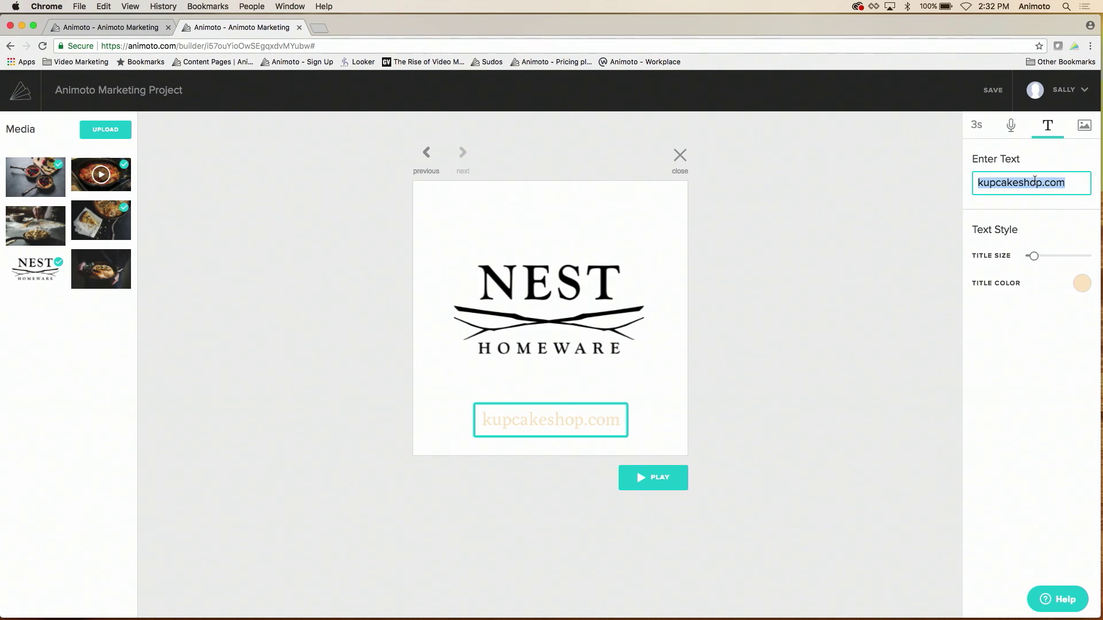
{"action": "type", "text": "nestho"}
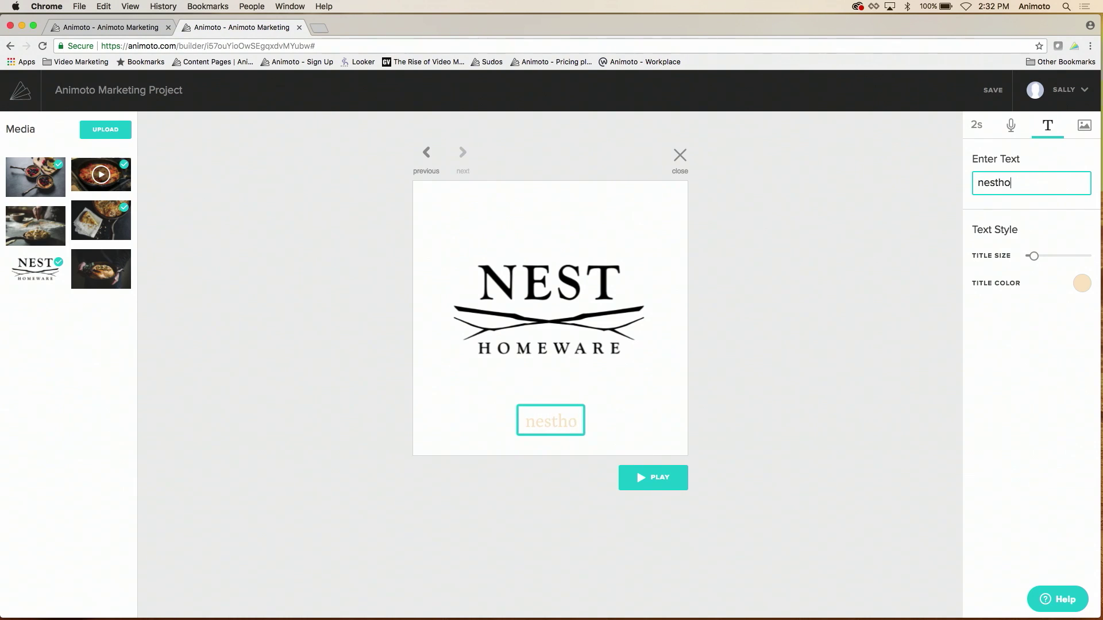
{"action": "type", "text": "meware,"}
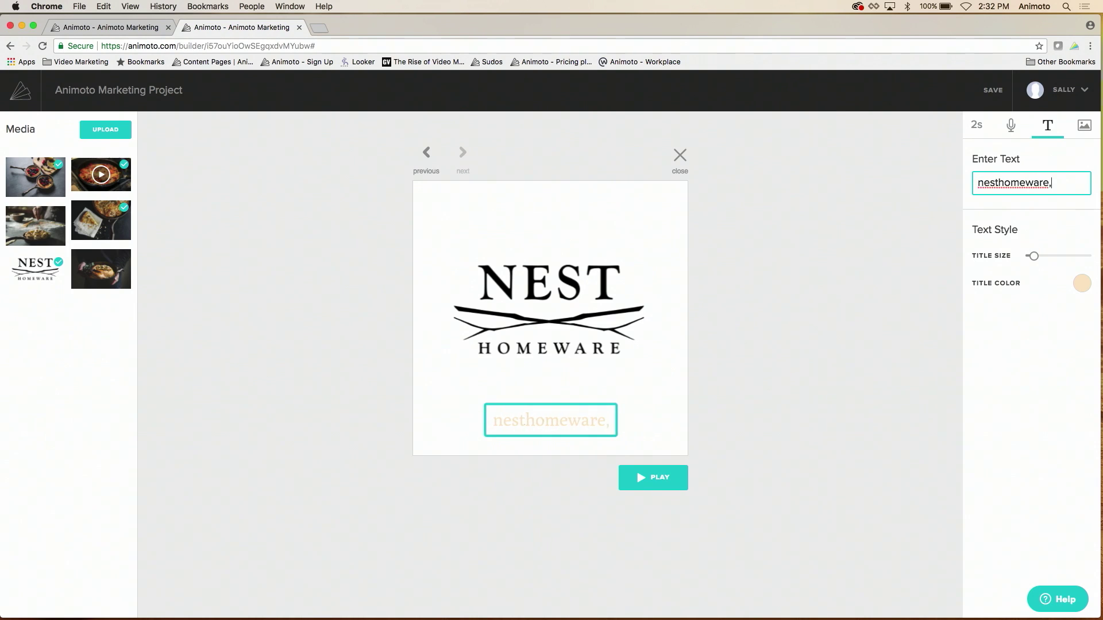
{"action": "key", "text": "BackSpace"}
{"action": "type", "text": ".com"}
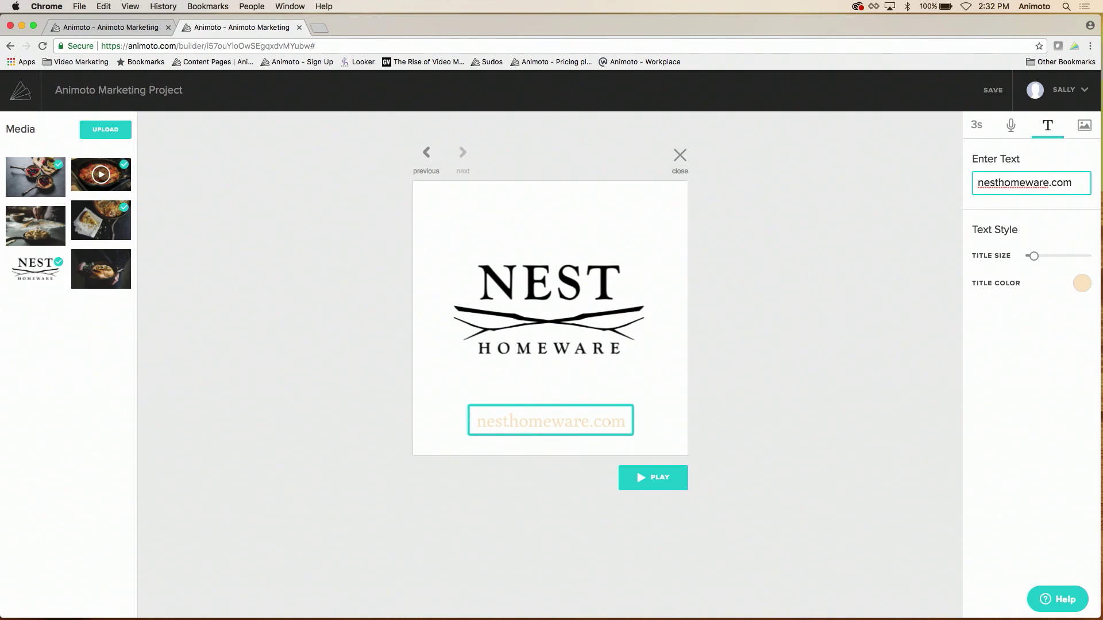
{"action": "left_click", "coordinate": [1086, 284]}
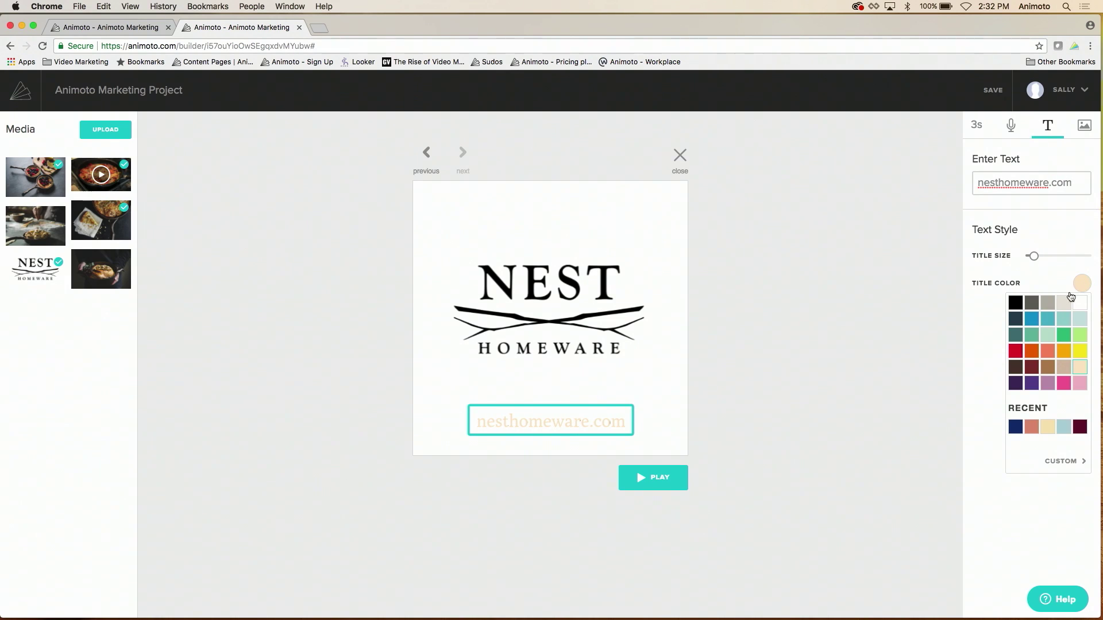
{"action": "left_click", "coordinate": [1016, 319]}
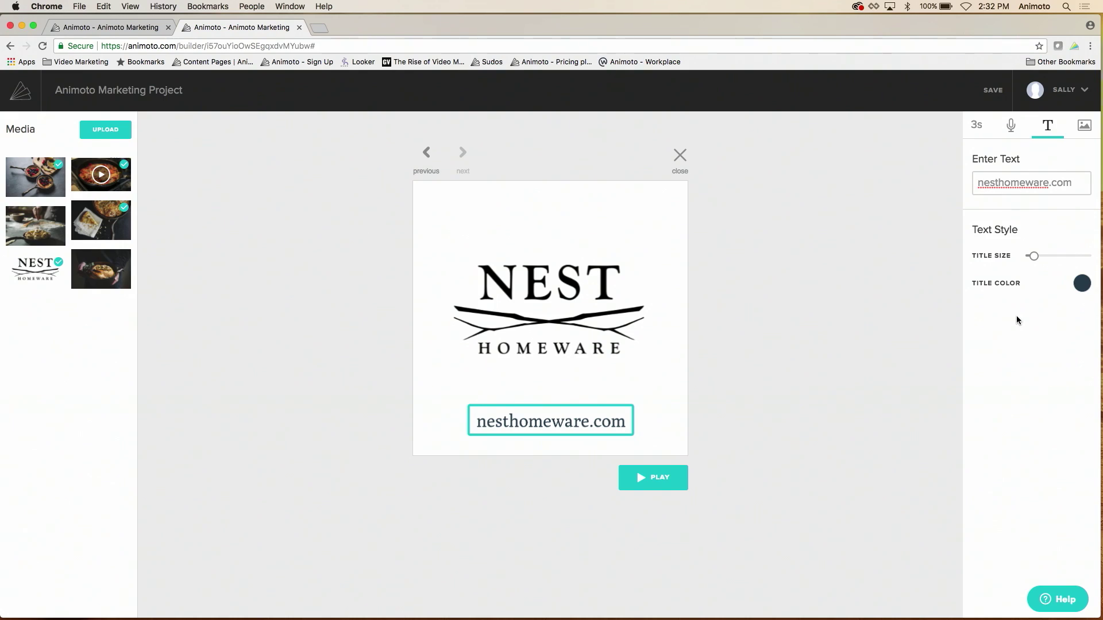
{"action": "left_click", "coordinate": [681, 161]}
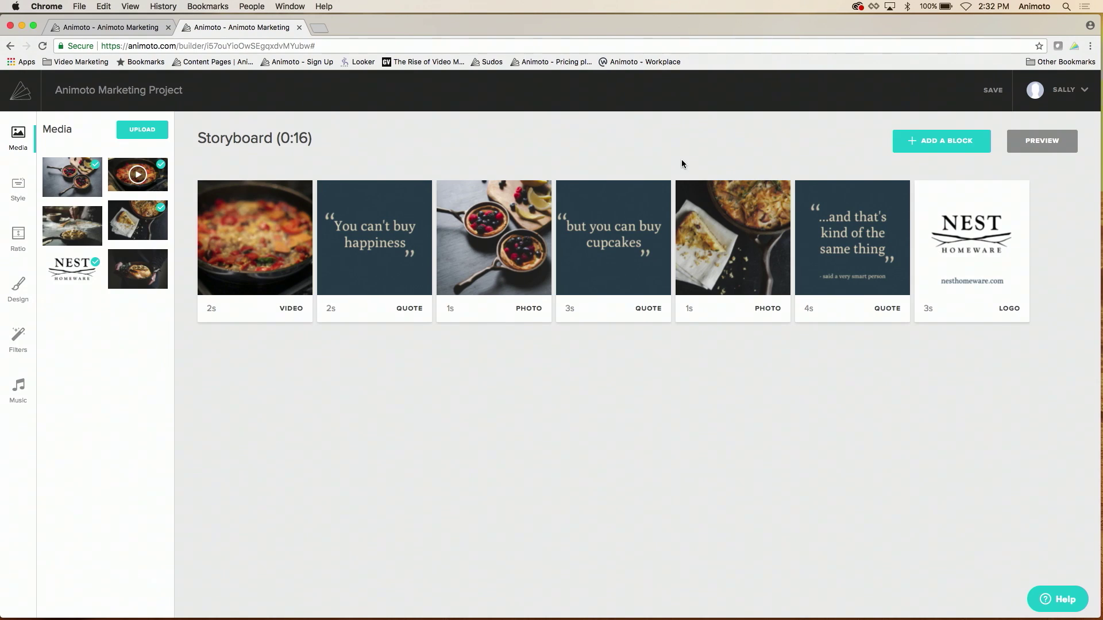
- Make the 'but you can buy cupcakes' block cream with dark navy quote text, then preview the video
{"action": "mouse_move", "coordinate": [716, 262]}
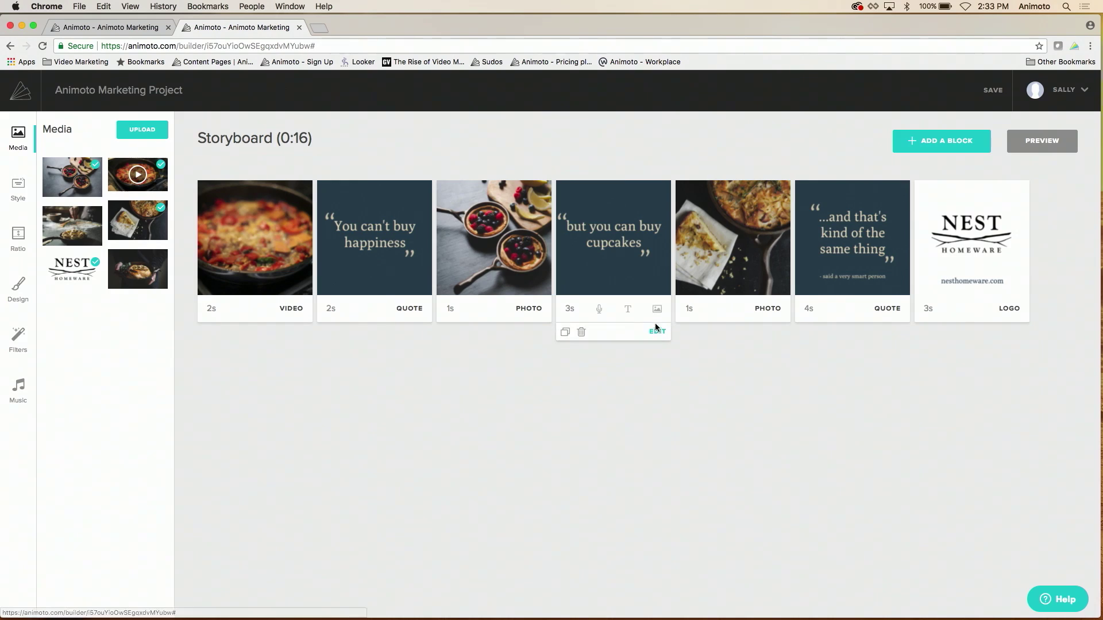
{"action": "left_click", "coordinate": [656, 331]}
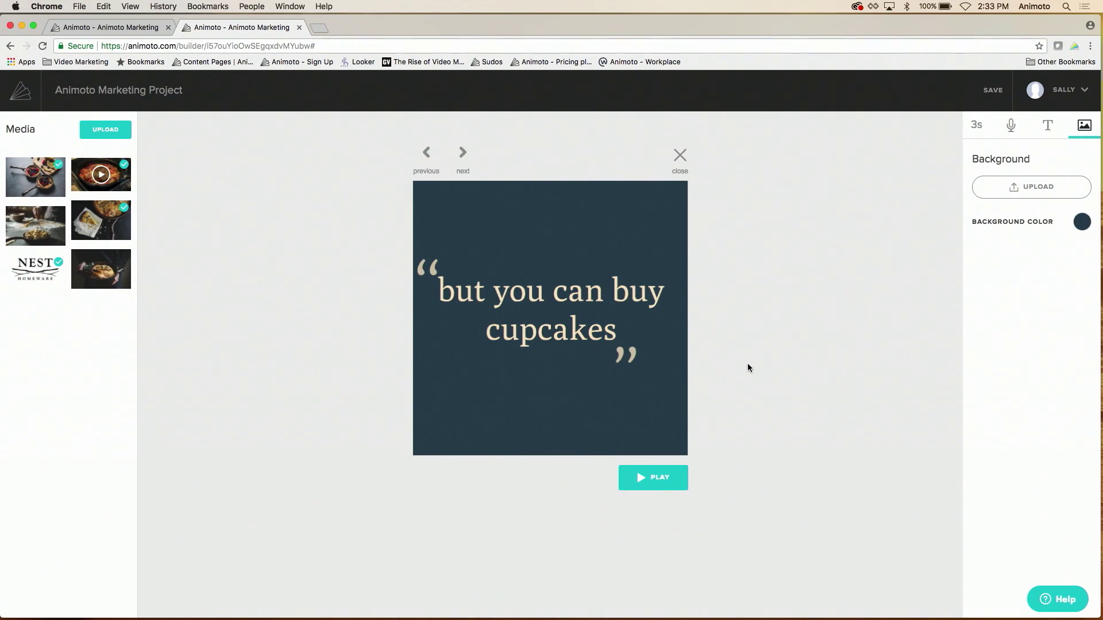
{"action": "left_click", "coordinate": [1082, 224]}
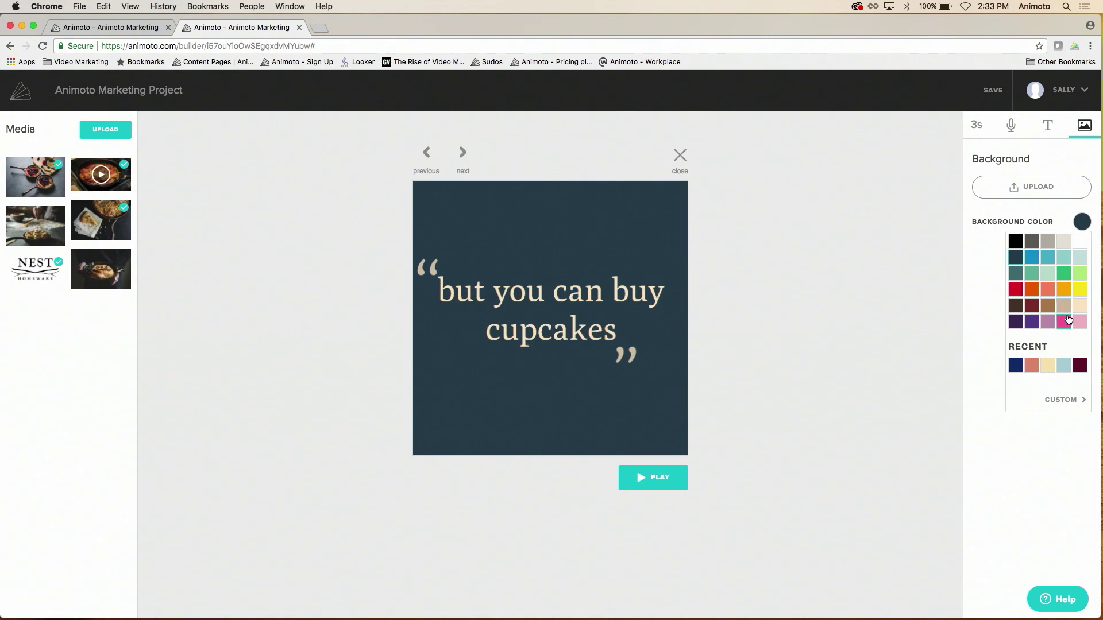
{"action": "left_click", "coordinate": [1079, 310]}
{"action": "left_click", "coordinate": [1046, 128]}
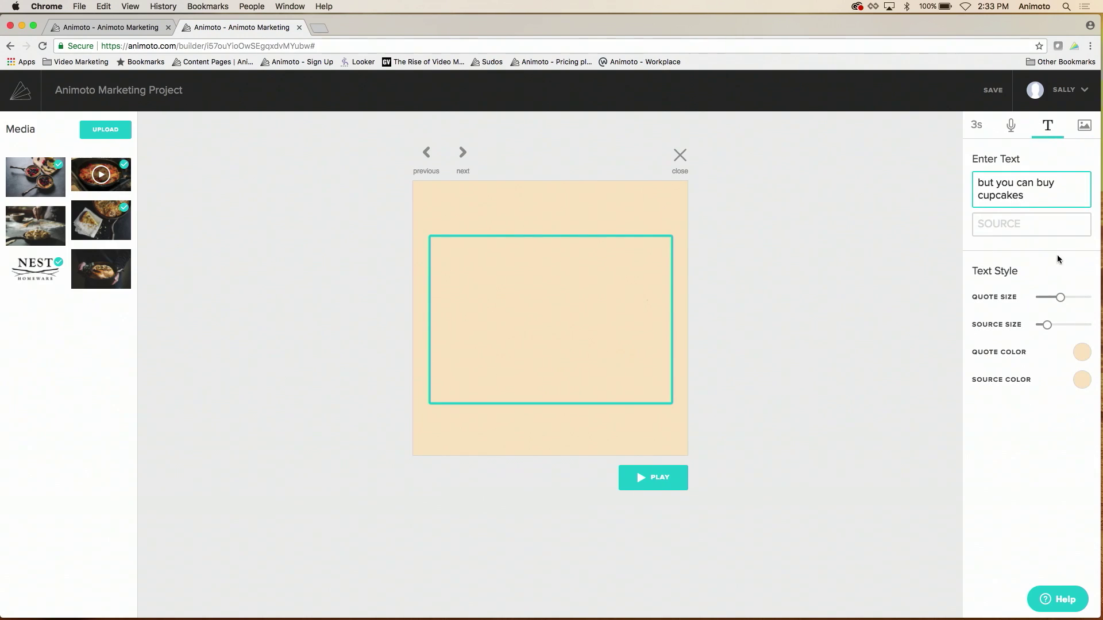
{"action": "left_click", "coordinate": [1080, 353]}
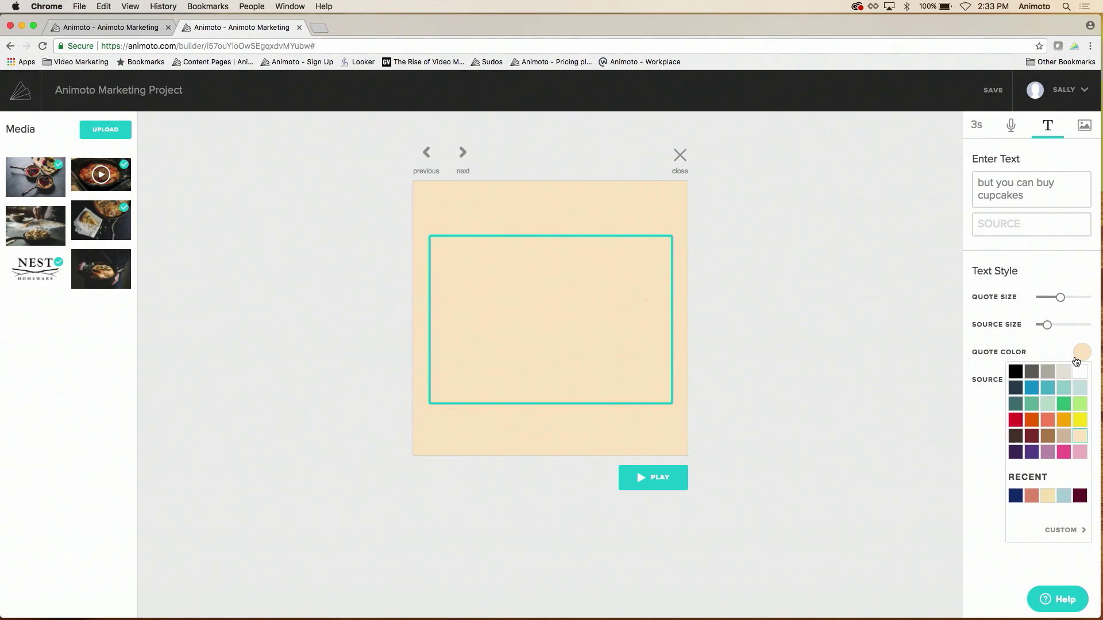
{"action": "left_click", "coordinate": [1016, 389]}
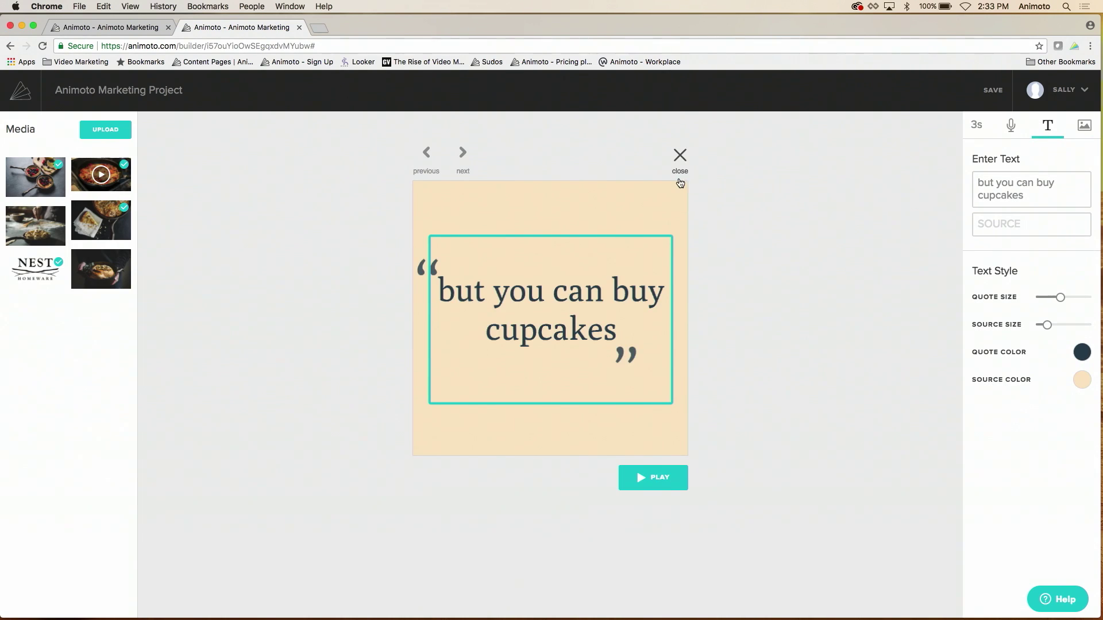
{"action": "left_click", "coordinate": [680, 160]}
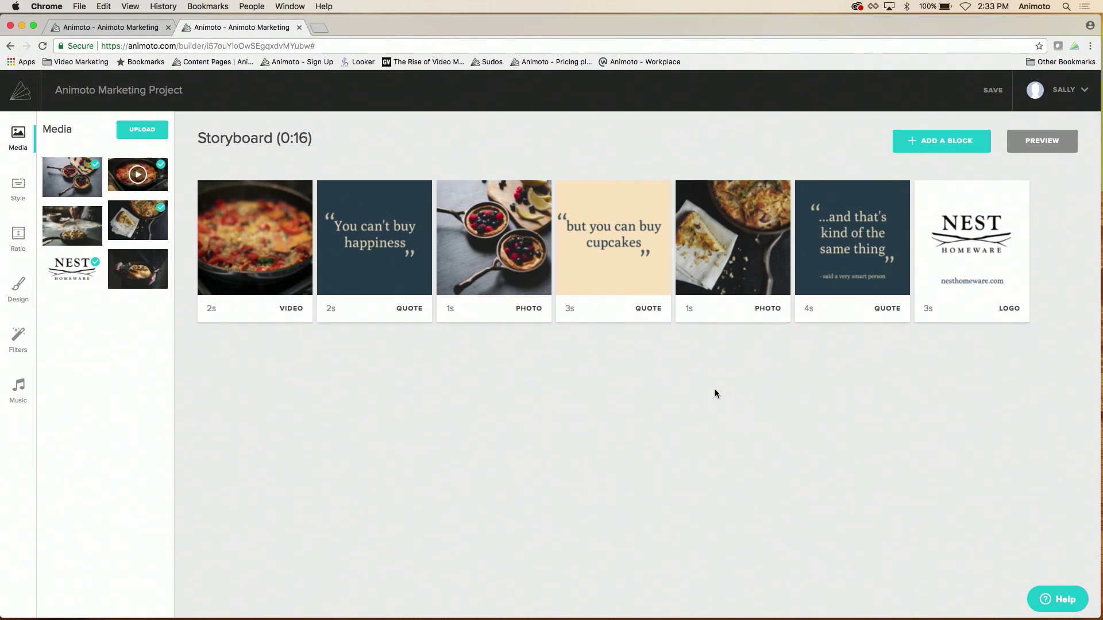
{"action": "left_click", "coordinate": [1045, 148]}
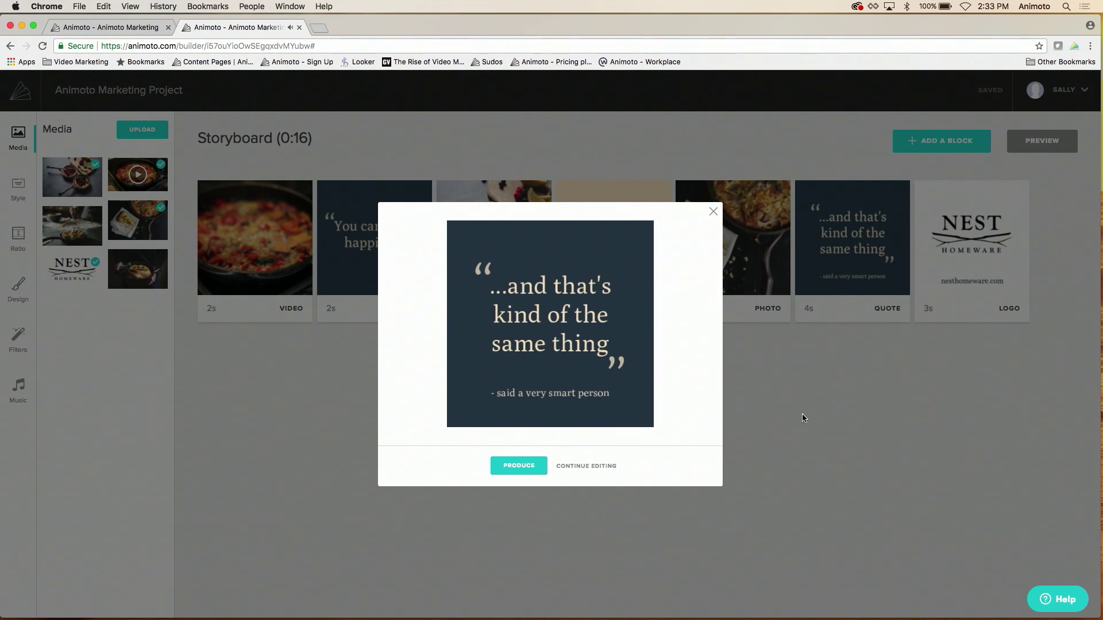
{"action": "left_click", "coordinate": [613, 469]}
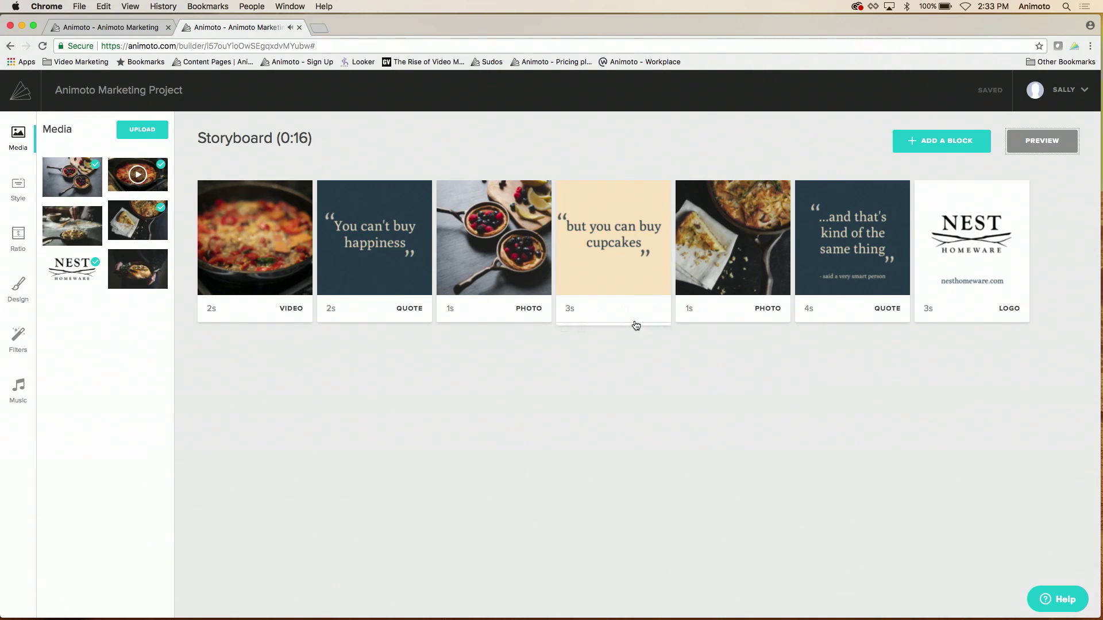
- Replace 'cupcakes' in the quote with 'beautiful cookware'
{"action": "left_click", "coordinate": [655, 333]}
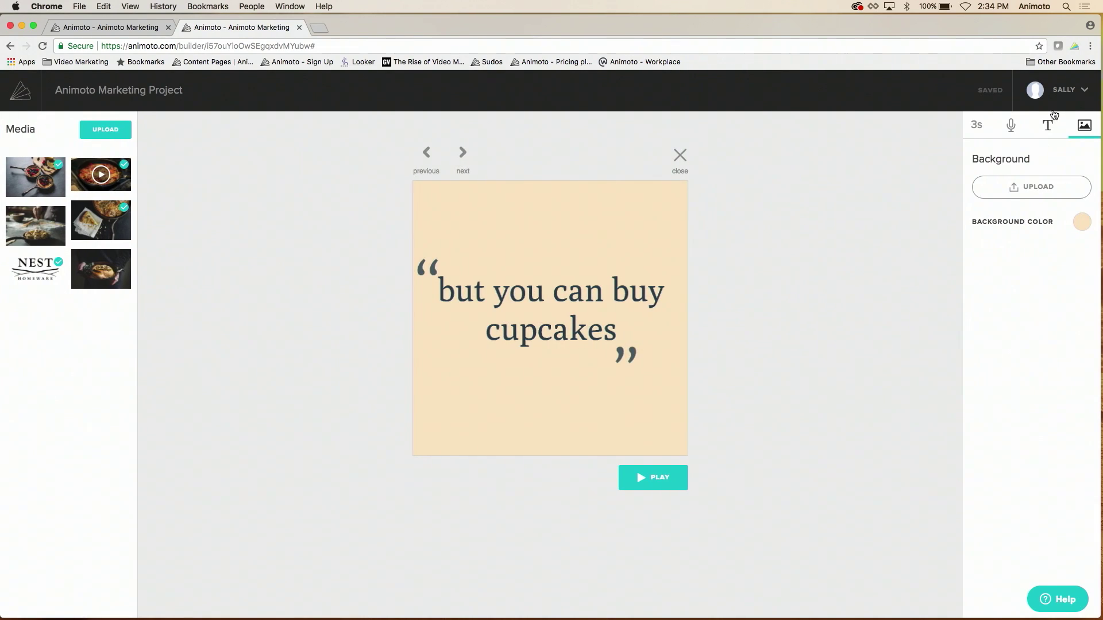
{"action": "left_click", "coordinate": [1048, 128]}
{"action": "double_click", "coordinate": [1015, 195]}
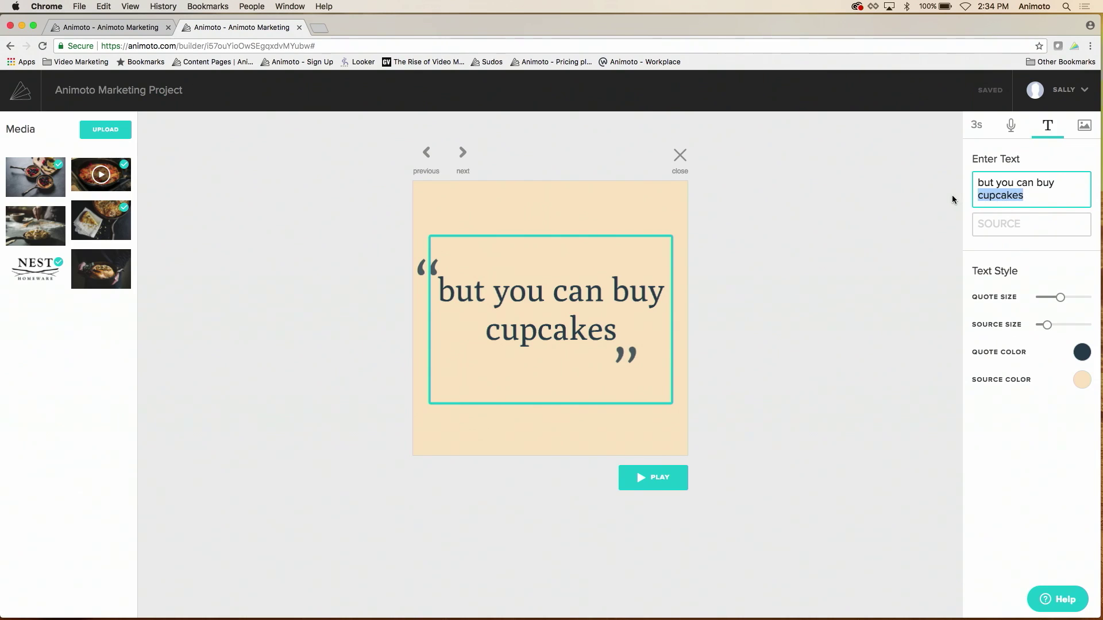
{"action": "type", "text": "beautiful h"}
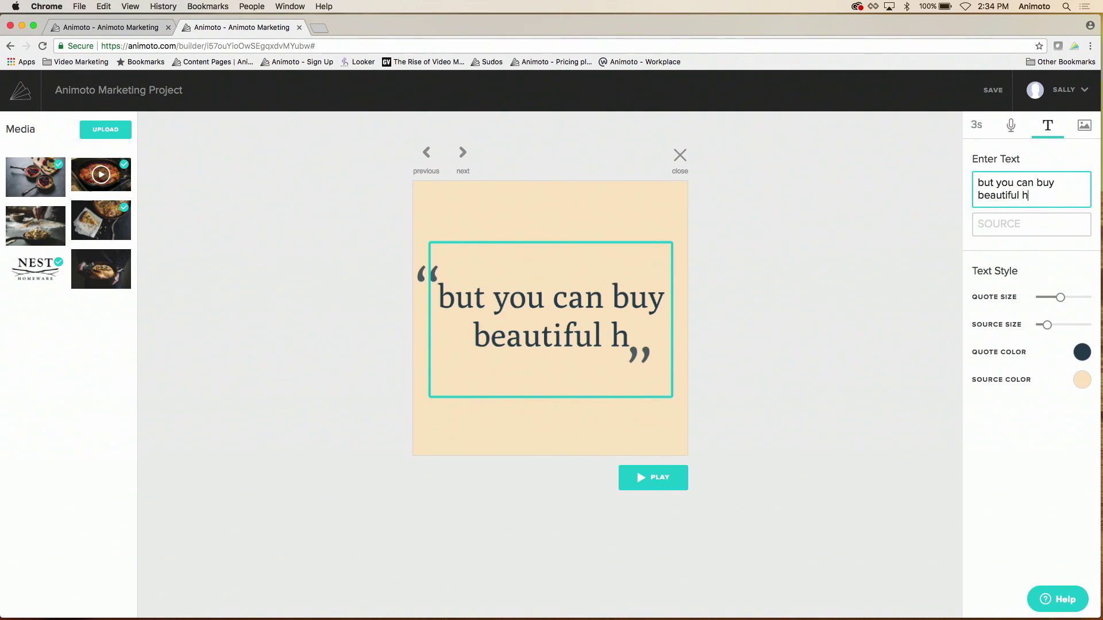
{"action": "key", "text": "BackSpace"}
{"action": "type", "text": "co"}
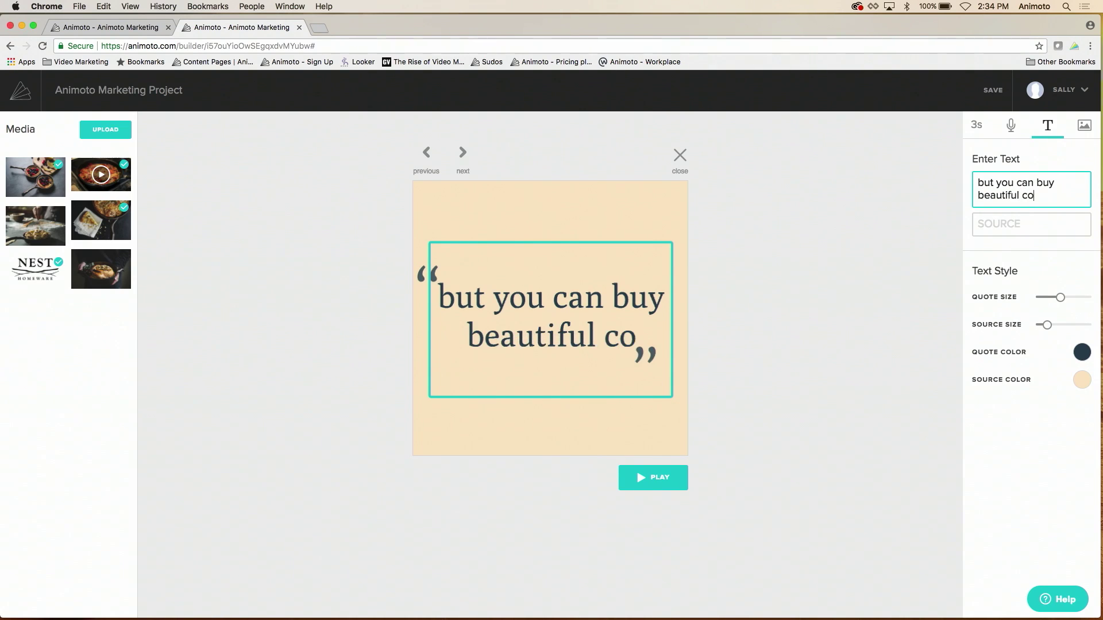
{"action": "type", "text": "okware"}
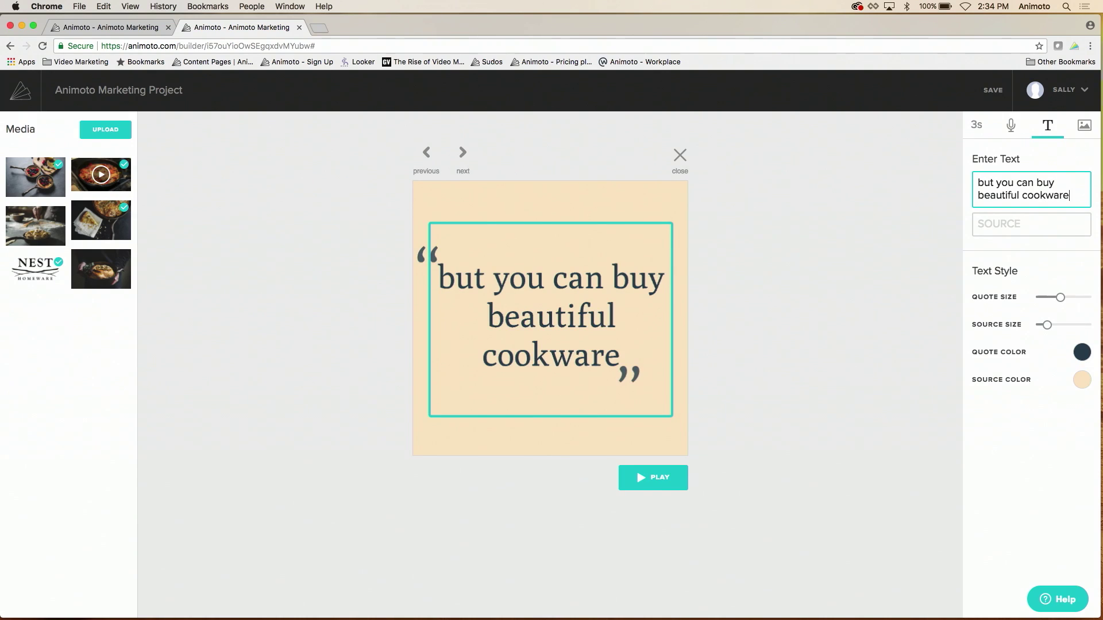
{"action": "left_click", "coordinate": [698, 155]}
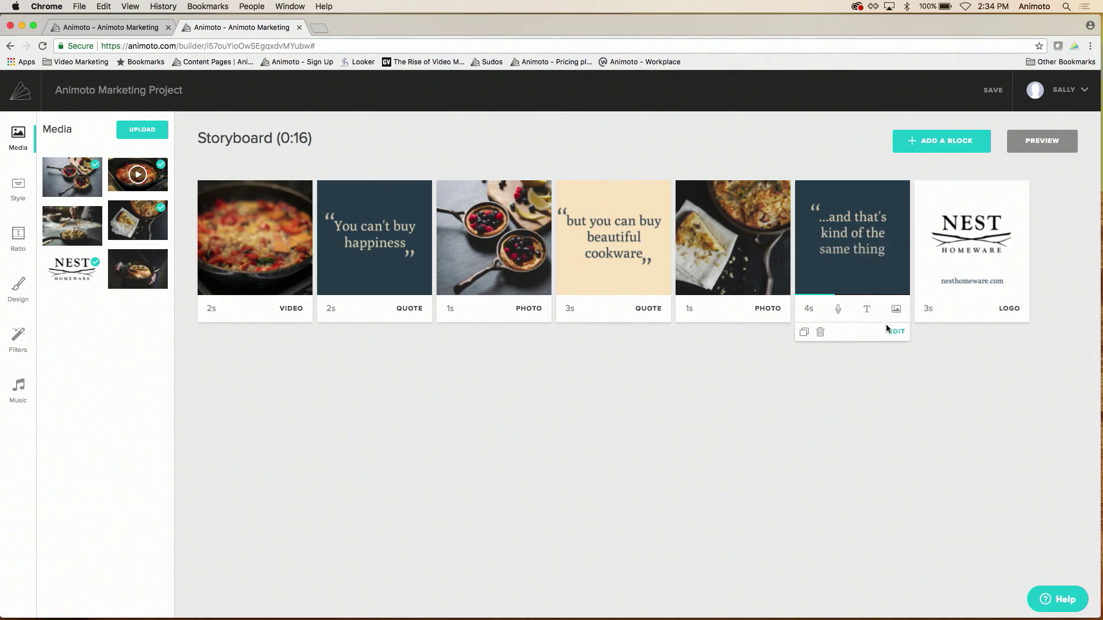
- Turn the quote block's attribution text light blue, then delete the attribution line
{"action": "left_click", "coordinate": [893, 332]}
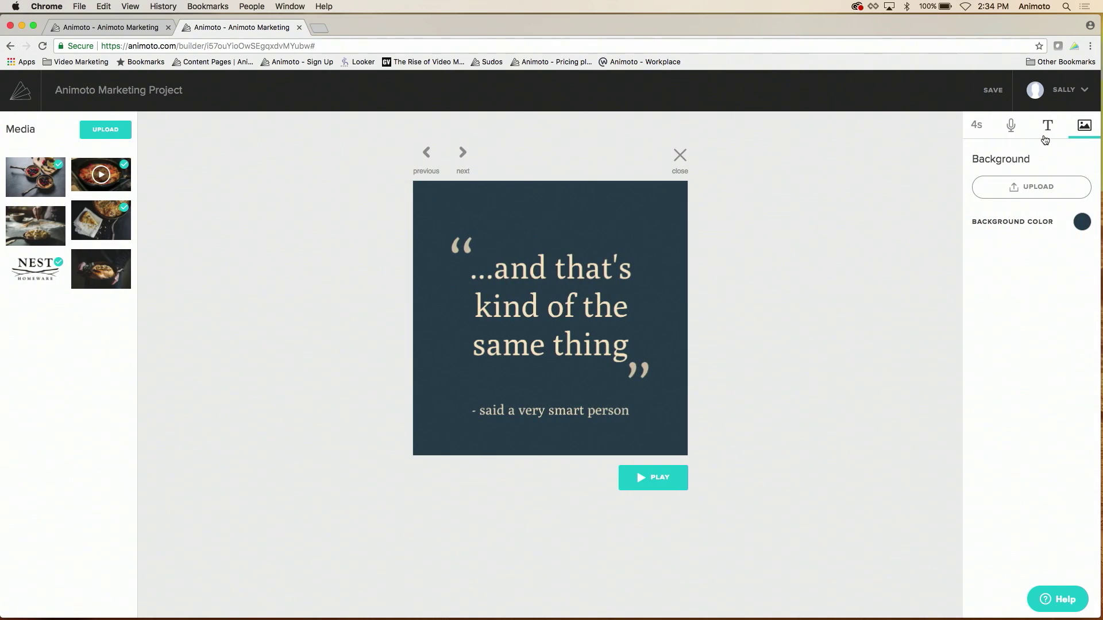
{"action": "left_click", "coordinate": [1045, 130]}
{"action": "left_click", "coordinate": [1083, 408]}
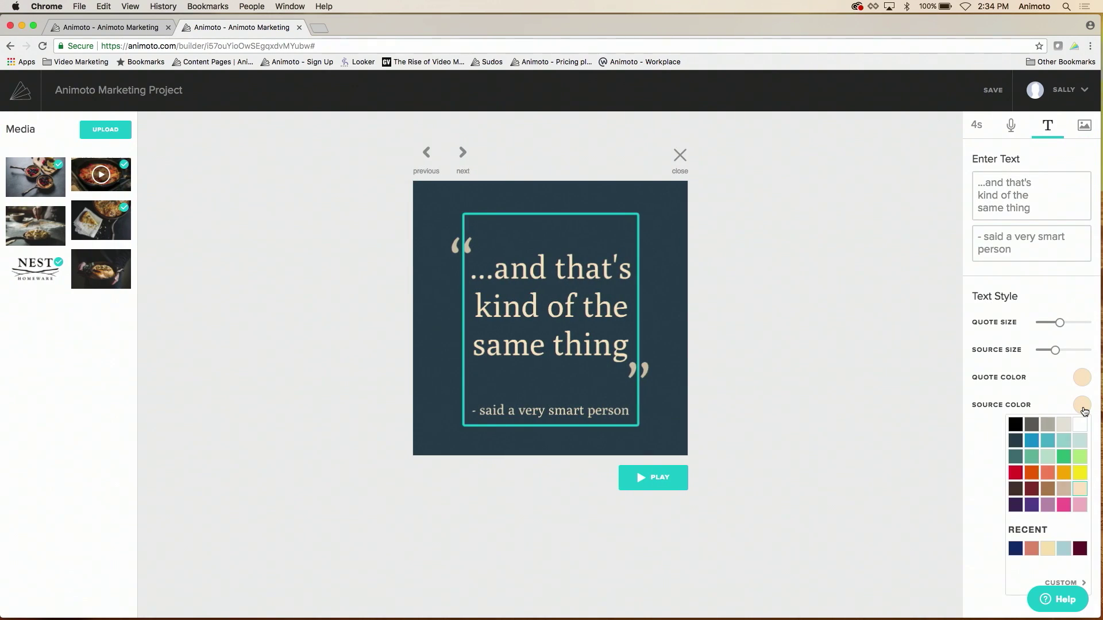
{"action": "left_click", "coordinate": [1064, 549]}
{"action": "left_click", "coordinate": [1077, 260]}
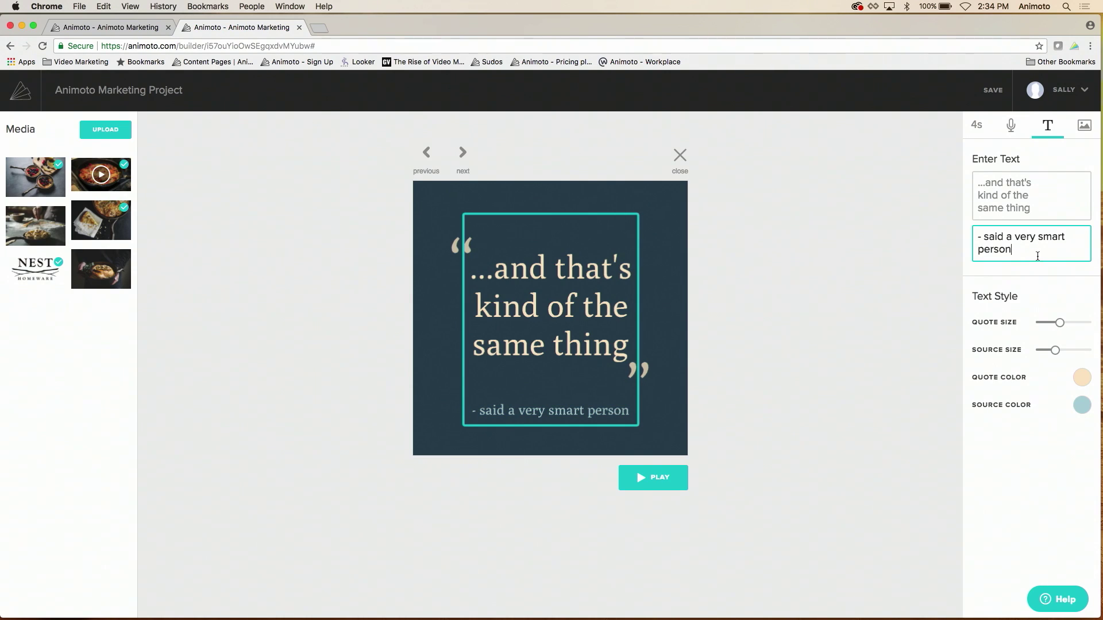
{"action": "left_click_drag", "start_coordinate": [1038, 257], "coordinate": [963, 240]}
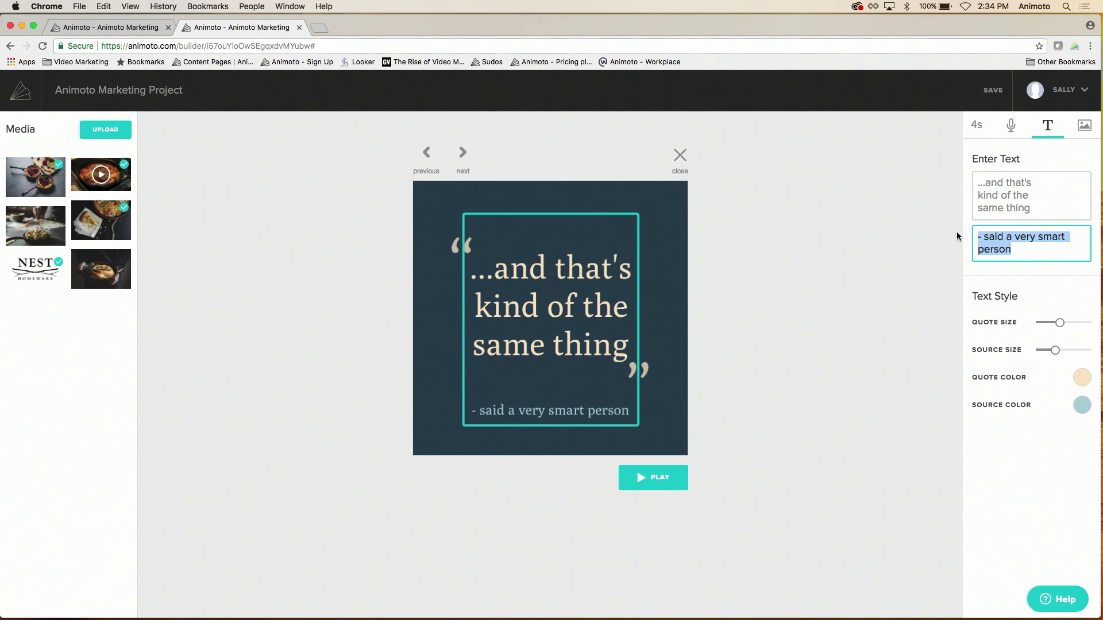
{"action": "key", "text": "BackSpace"}
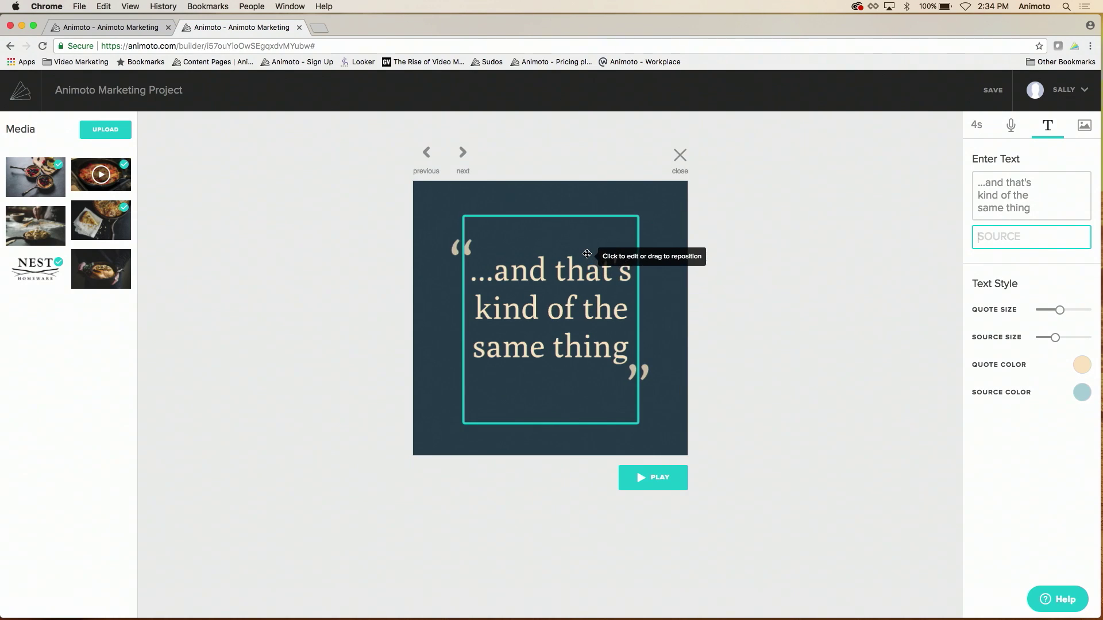
- Move the quote text higher in the frame and adjust its size
{"action": "left_click_drag", "start_coordinate": [597, 270], "coordinate": [552, 328]}
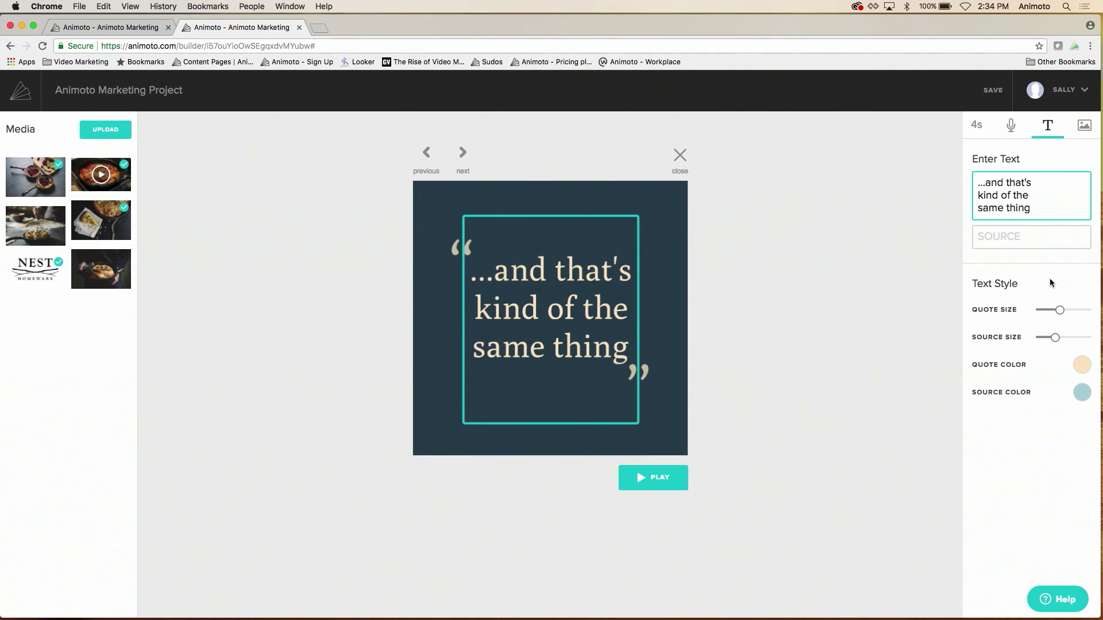
{"action": "mouse_move", "coordinate": [1060, 311]}
{"action": "left_mouse_down"}
{"action": "mouse_move", "coordinate": [1042, 312]}
{"action": "mouse_move", "coordinate": [1058, 311]}
{"action": "left_mouse_up"}
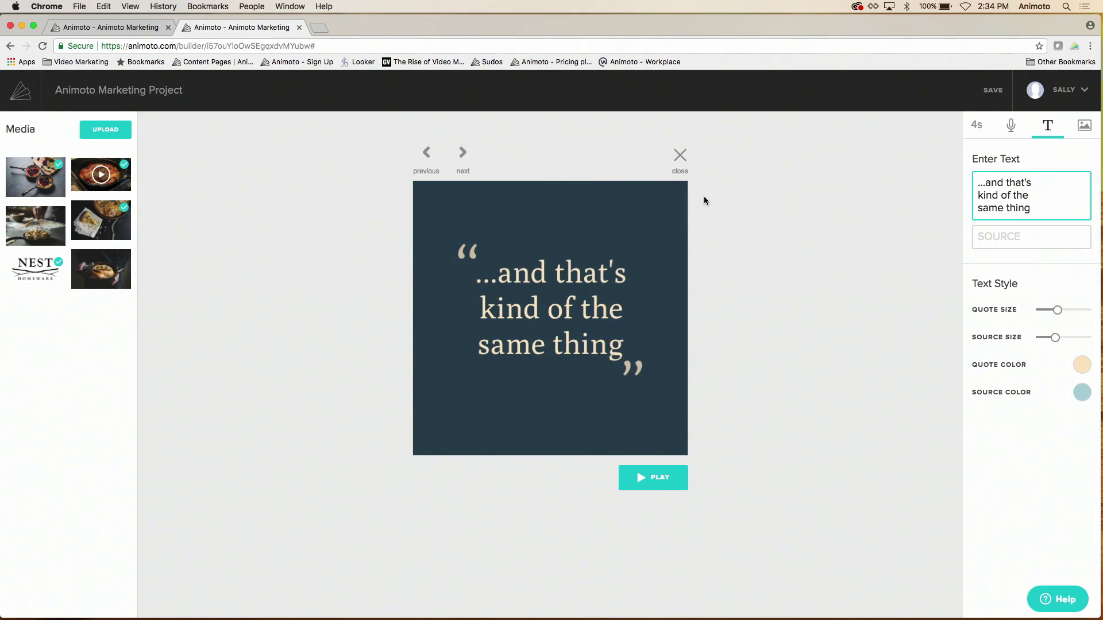
{"action": "left_click", "coordinate": [681, 160]}
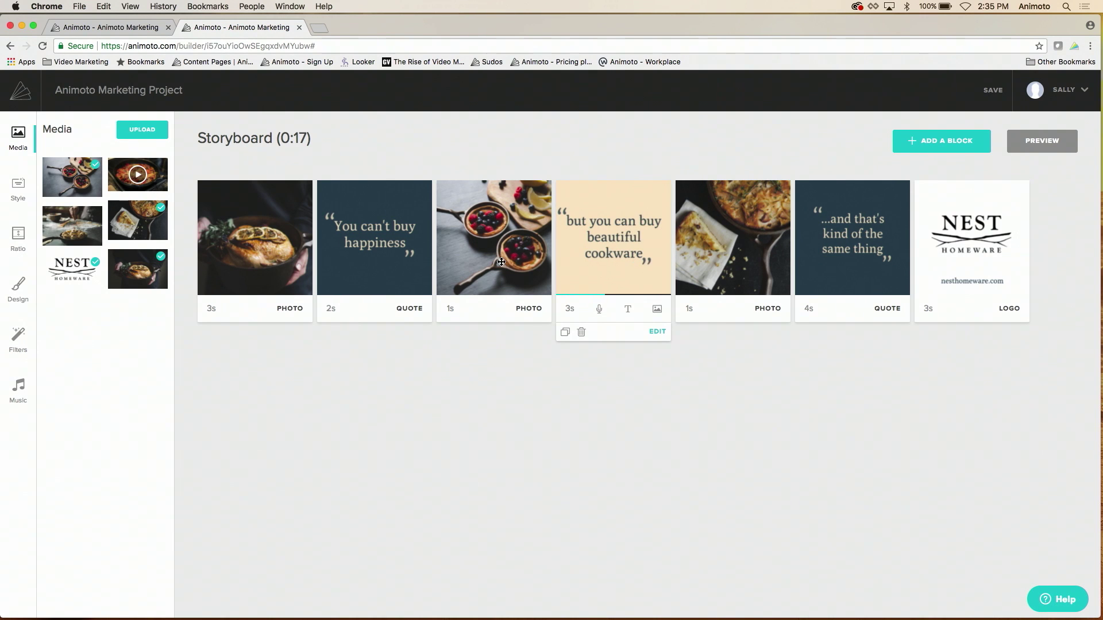
- Place the cinnamon-roll photo behind the '...and that's kind of the same thing' quote block
{"action": "left_click_drag", "start_coordinate": [72, 226], "coordinate": [835, 254]}
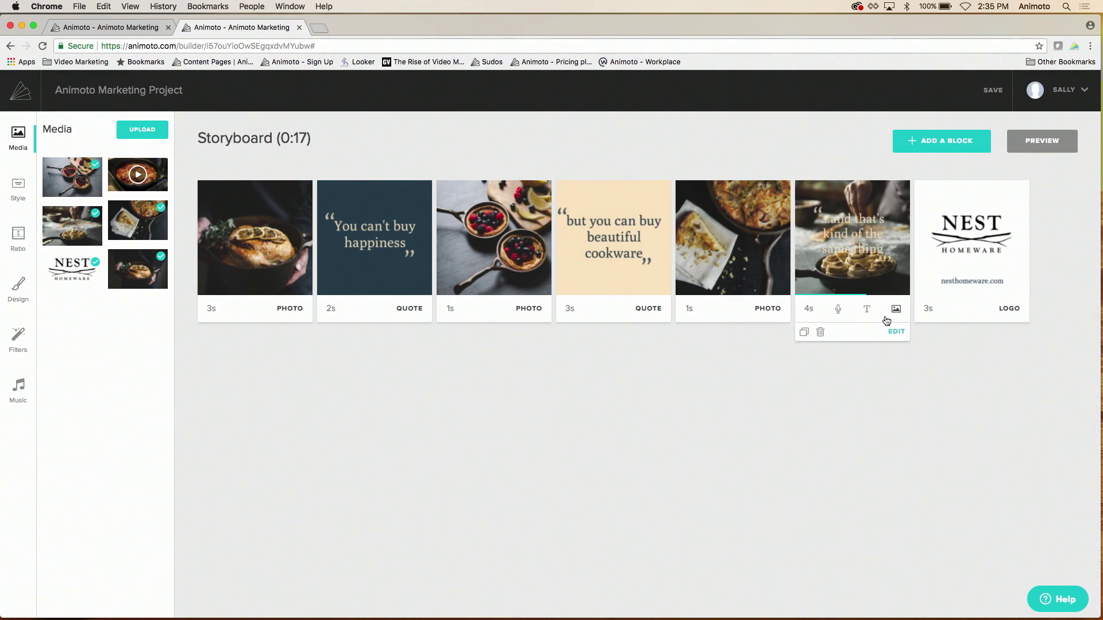
- Turn on Legibility for the block 6 quote '...and that's kind of the same thing'
{"action": "left_click", "coordinate": [895, 332]}
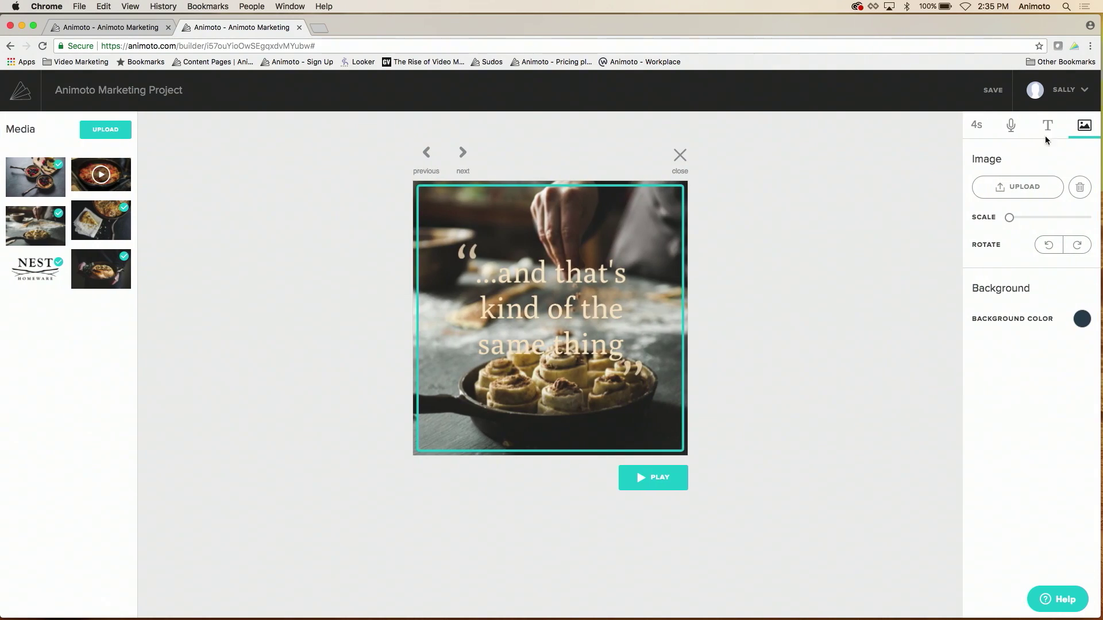
{"action": "left_click", "coordinate": [1047, 132]}
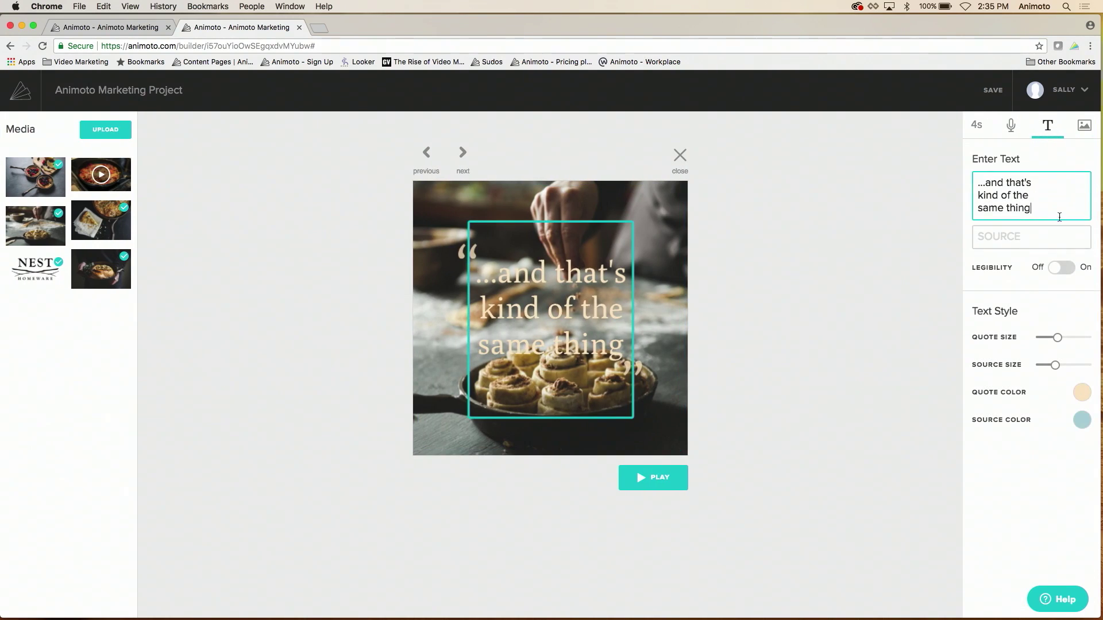
{"action": "left_click", "coordinate": [1060, 271]}
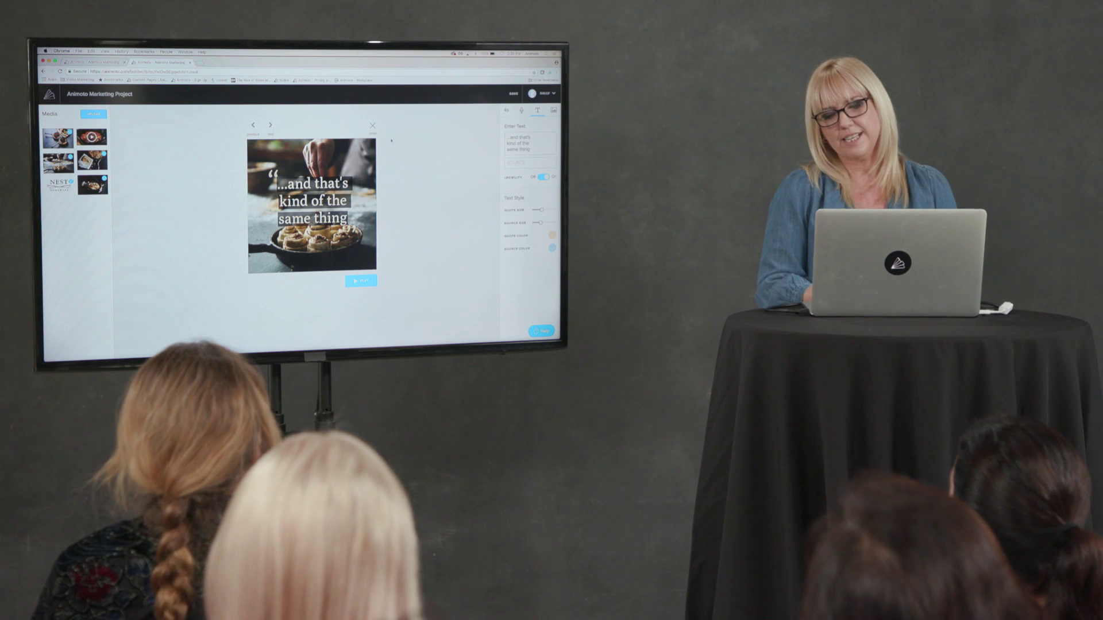
{"action": "left_click", "coordinate": [373, 125]}
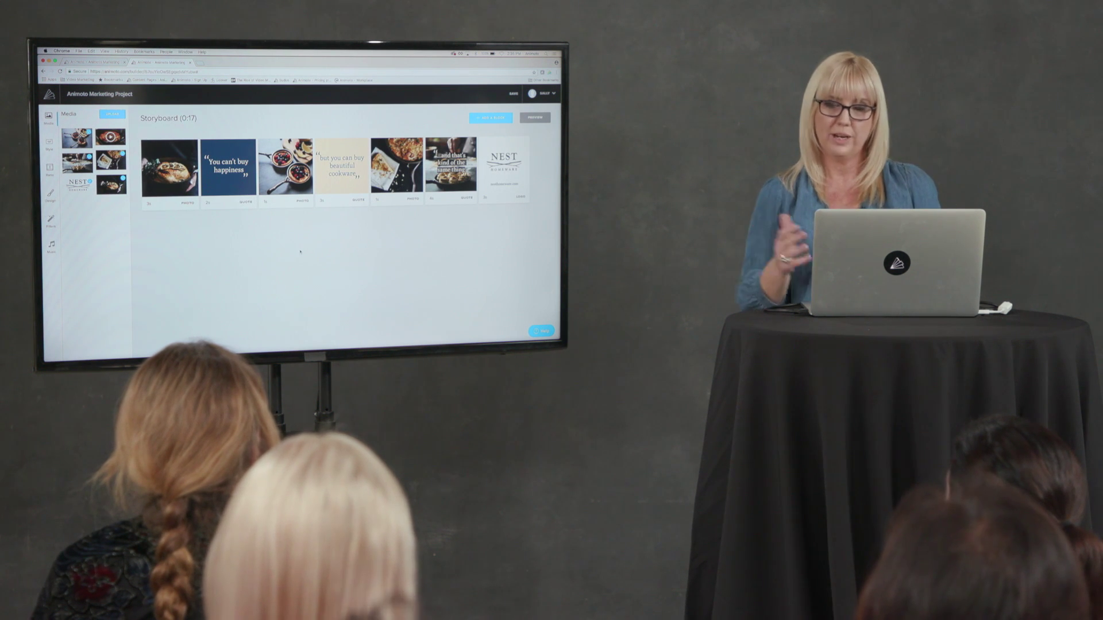
- Swap the soundtrack for 'A Heart (Instrumental)' from the Favorites in the full music library
{"action": "left_click", "coordinate": [51, 246]}
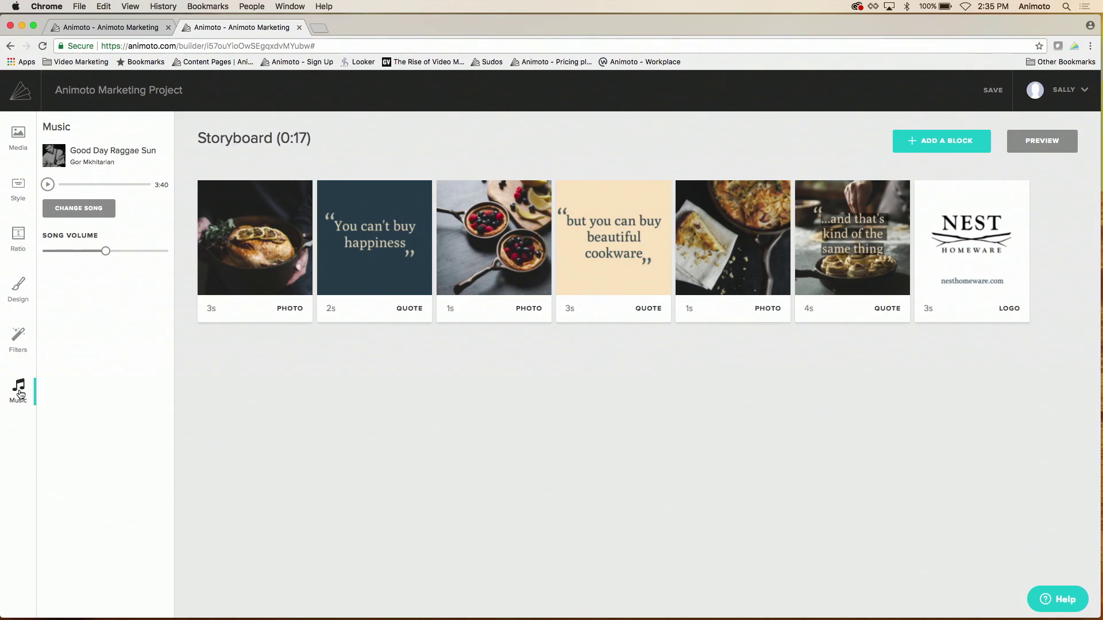
{"action": "left_click", "coordinate": [79, 209]}
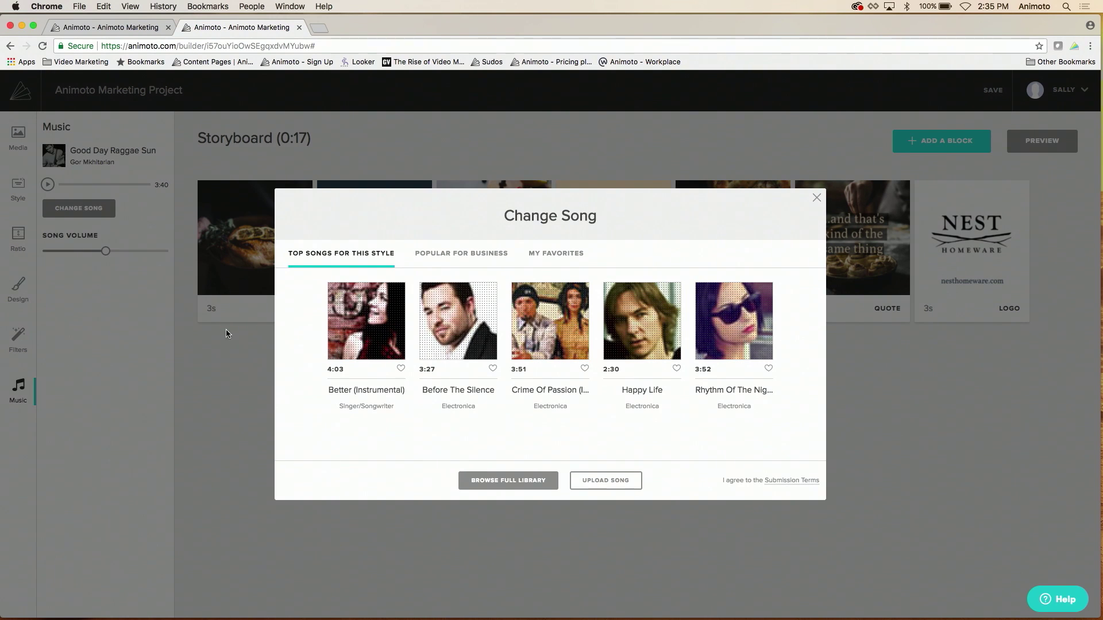
{"action": "left_click", "coordinate": [488, 481]}
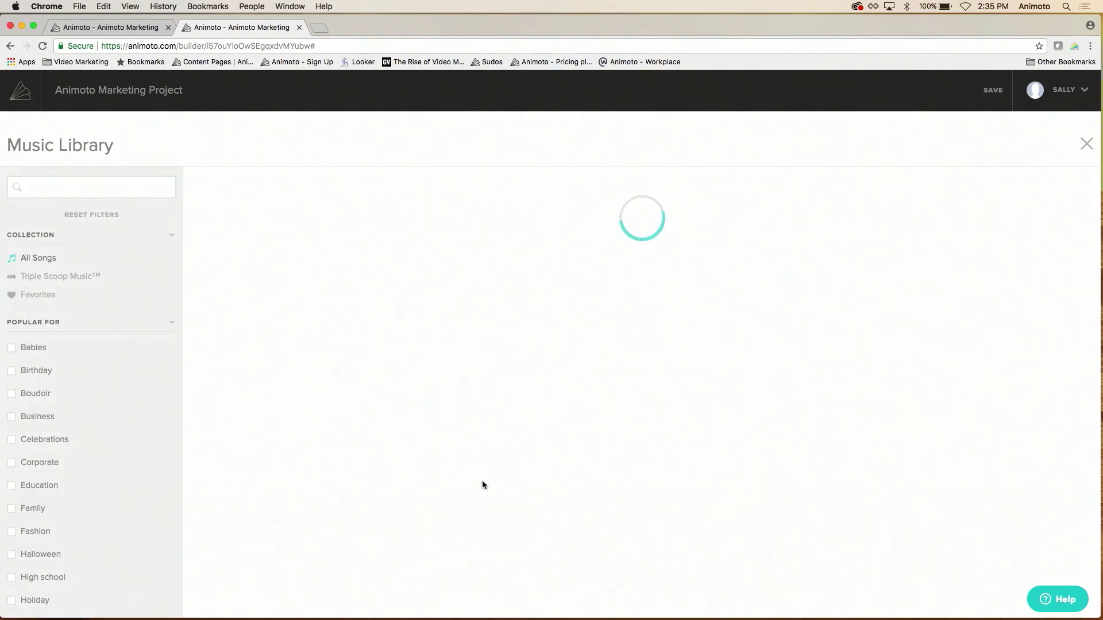
{"action": "scroll", "coordinate": [56, 401], "scroll_direction": "down", "scroll_amount": 3}
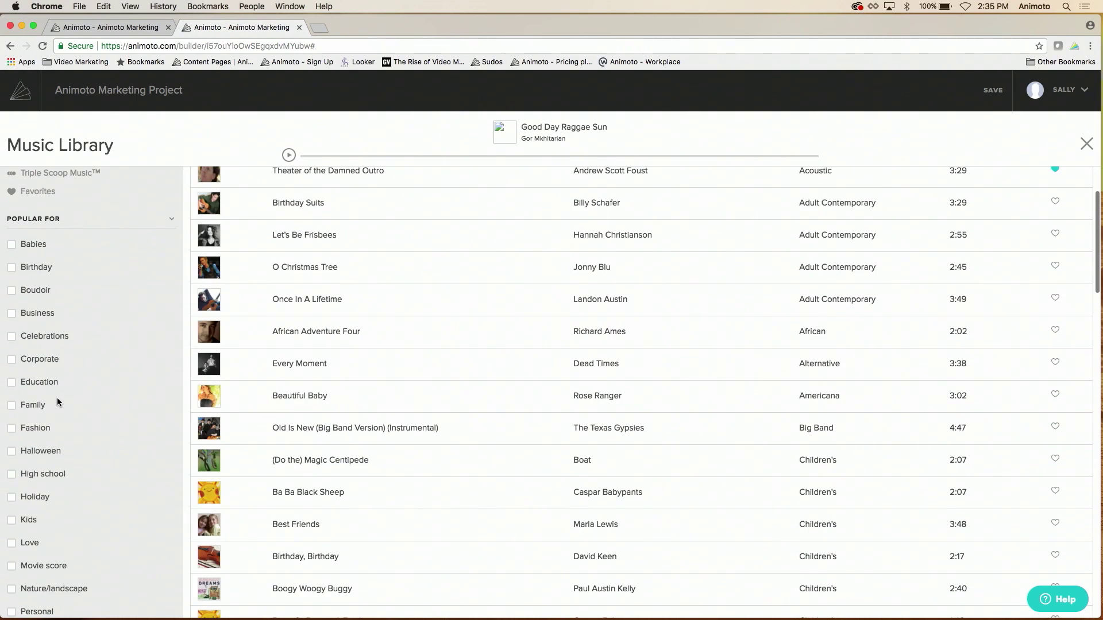
{"action": "scroll", "coordinate": [57, 397], "scroll_direction": "up", "scroll_amount": 3}
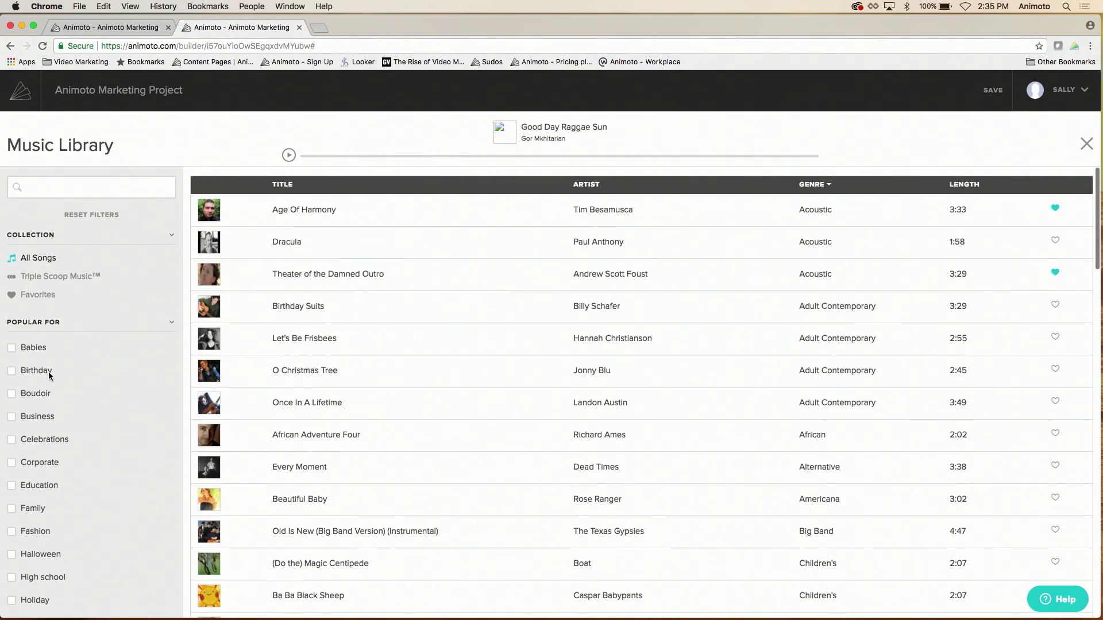
{"action": "left_click", "coordinate": [39, 295]}
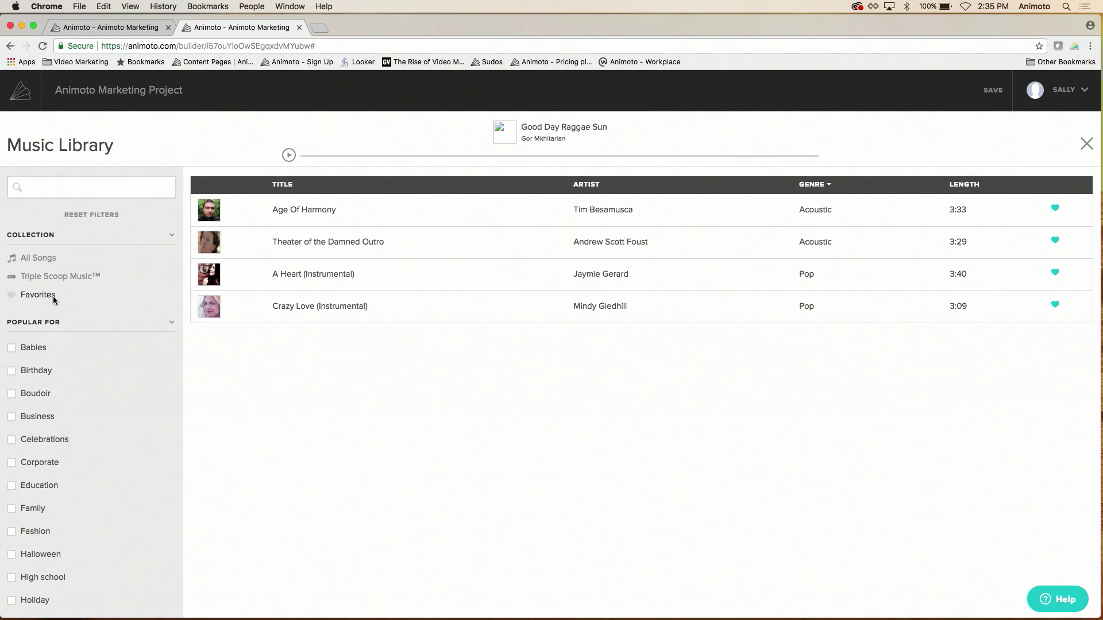
{"action": "left_click", "coordinate": [228, 277]}
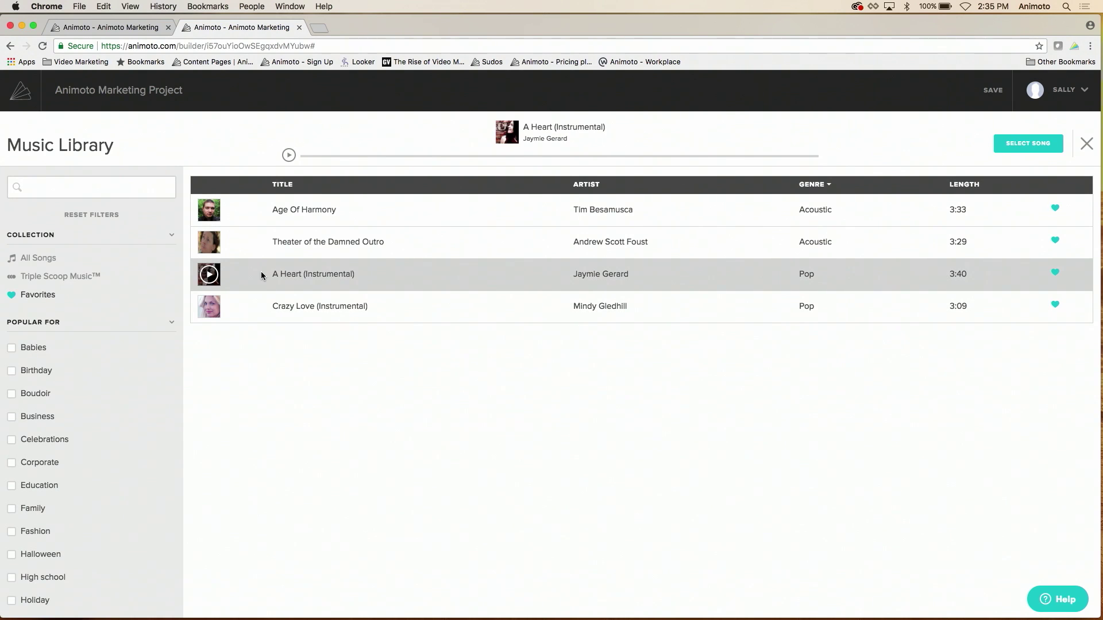
{"action": "left_click", "coordinate": [209, 274]}
{"action": "left_click", "coordinate": [1019, 148]}
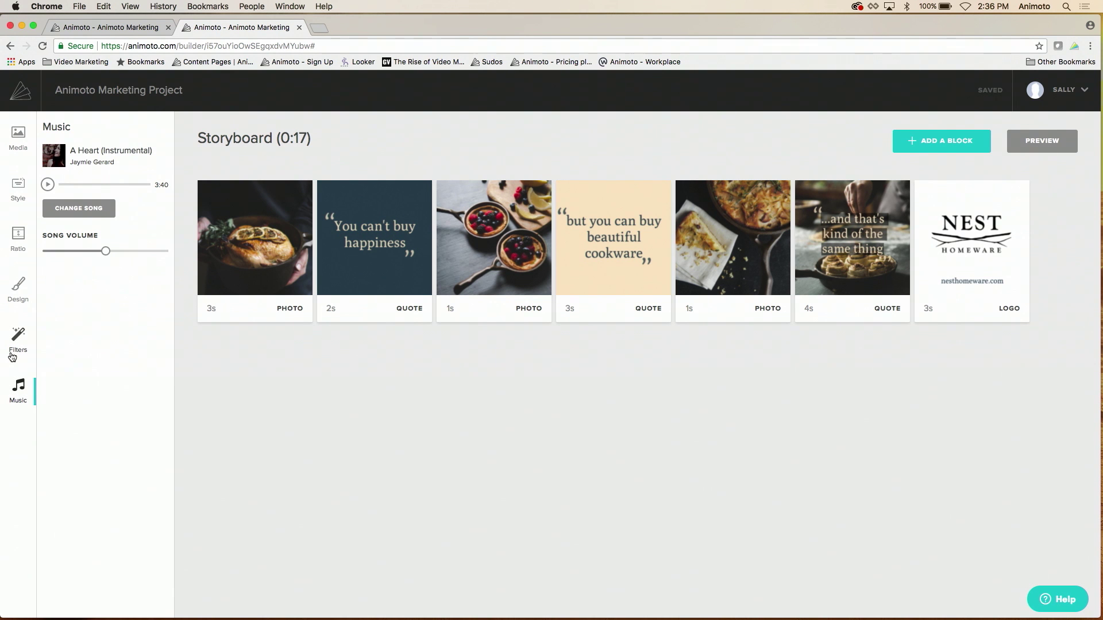
- Test the B&W, Warm and Darken photo filters, then settle on None
{"action": "left_click", "coordinate": [14, 344]}
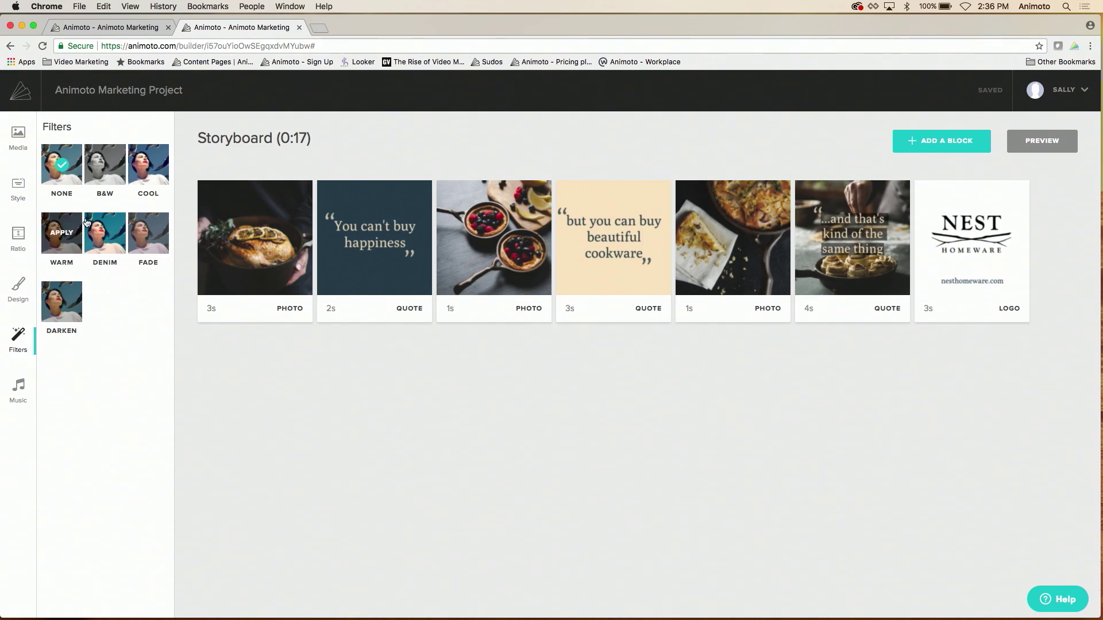
{"action": "left_click", "coordinate": [101, 182]}
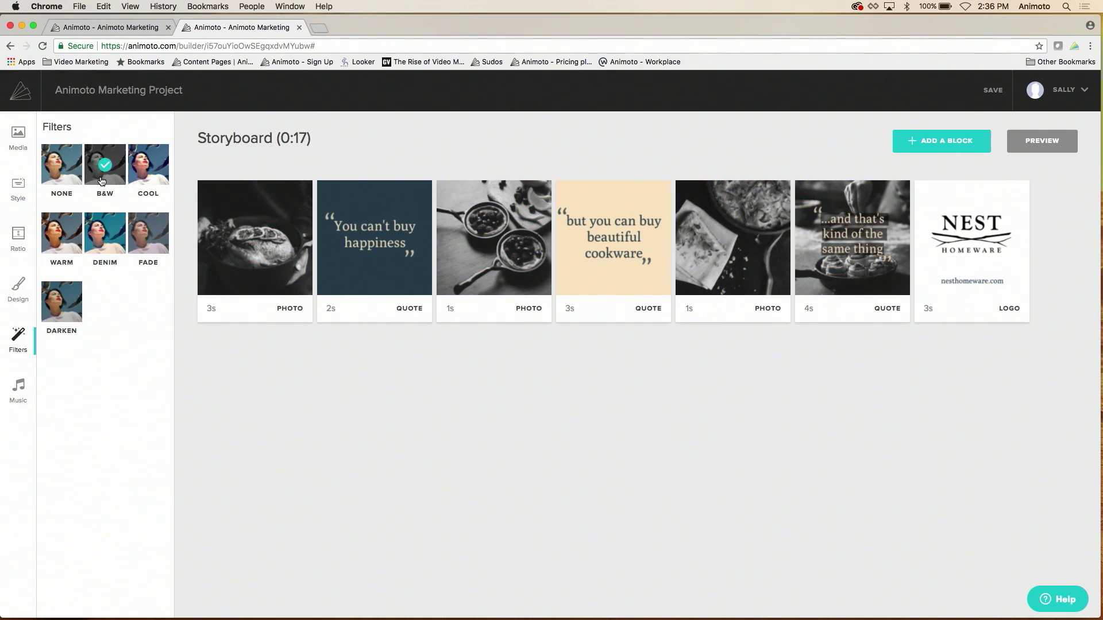
{"action": "left_click", "coordinate": [62, 235]}
{"action": "left_click", "coordinate": [59, 304]}
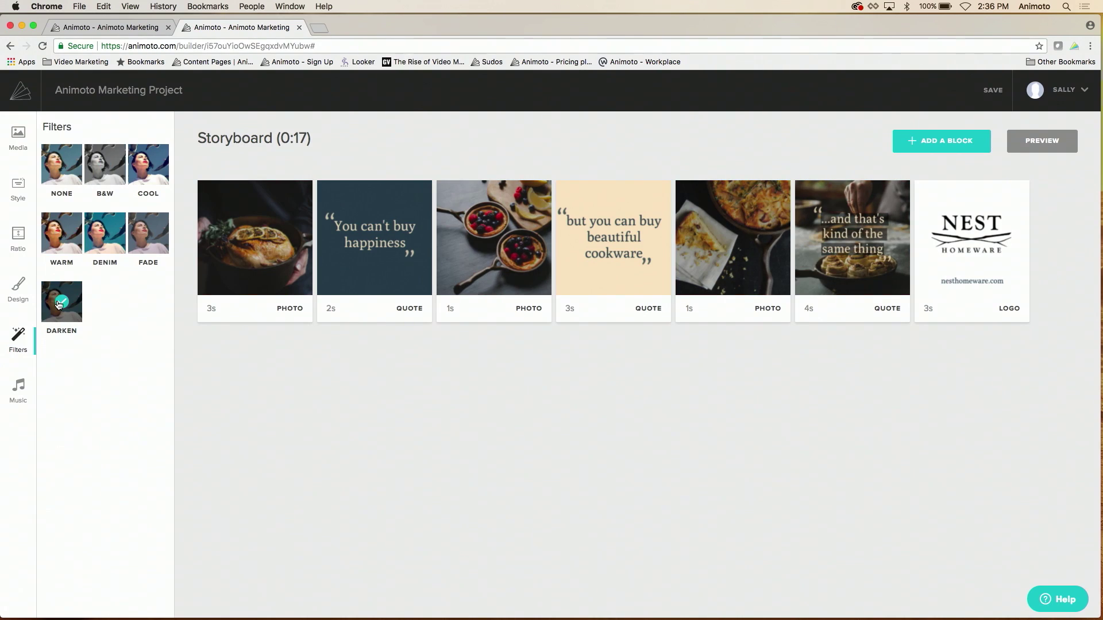
{"action": "left_click", "coordinate": [61, 169]}
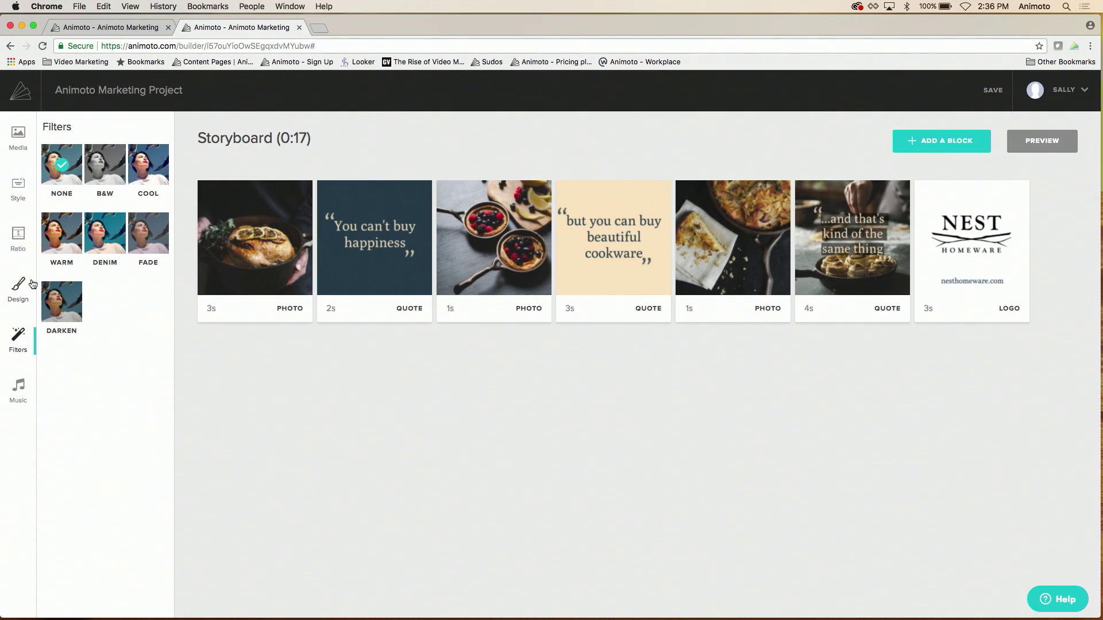
- Try the Aileron and Cinzel fonts, keep Poly, and show the aspect ratio options
{"action": "left_click", "coordinate": [19, 288]}
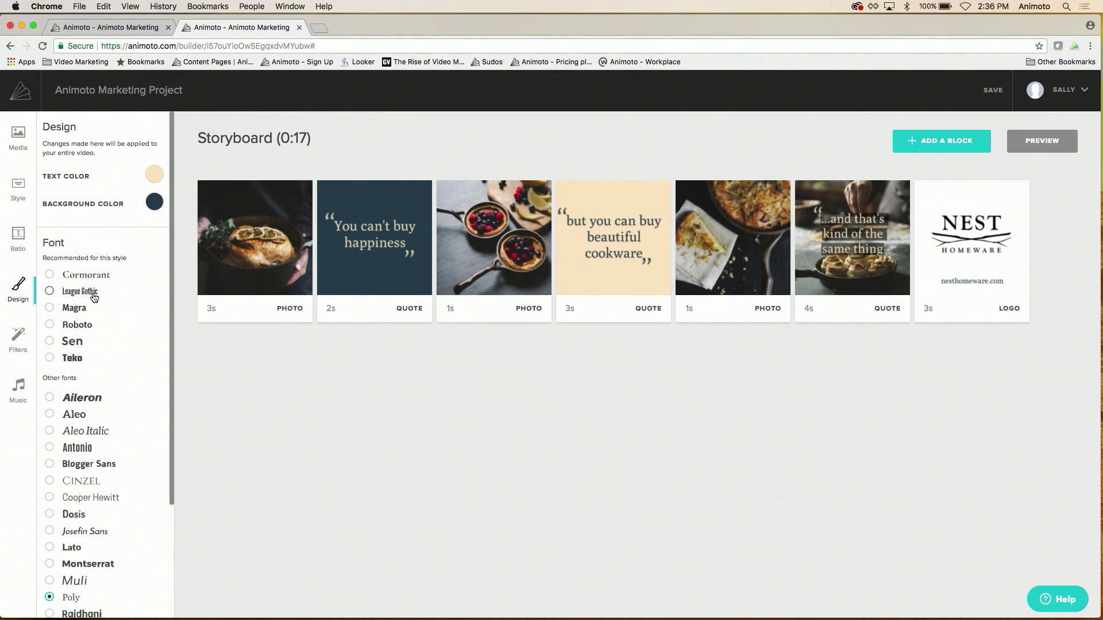
{"action": "scroll", "coordinate": [112, 361], "scroll_direction": "down", "scroll_amount": 3}
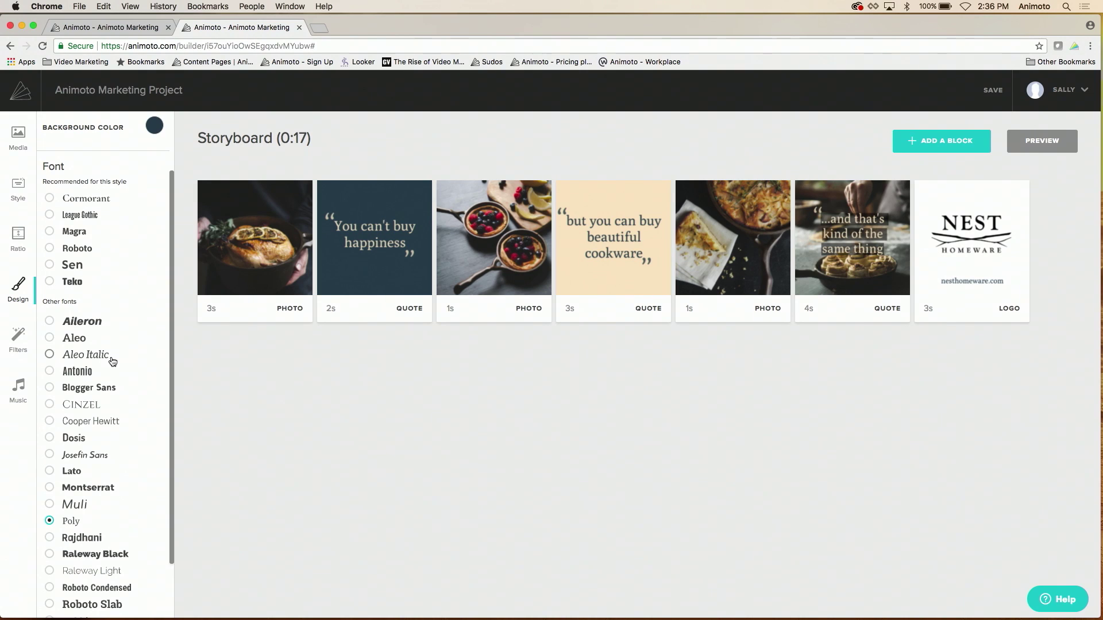
{"action": "left_click", "coordinate": [50, 322]}
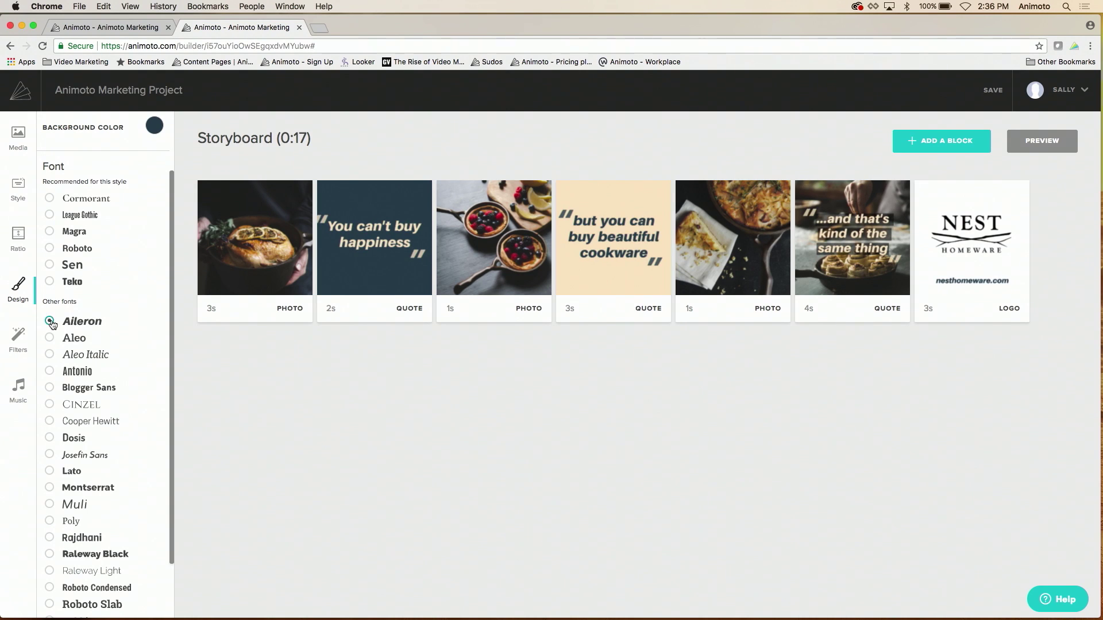
{"action": "left_click", "coordinate": [50, 405]}
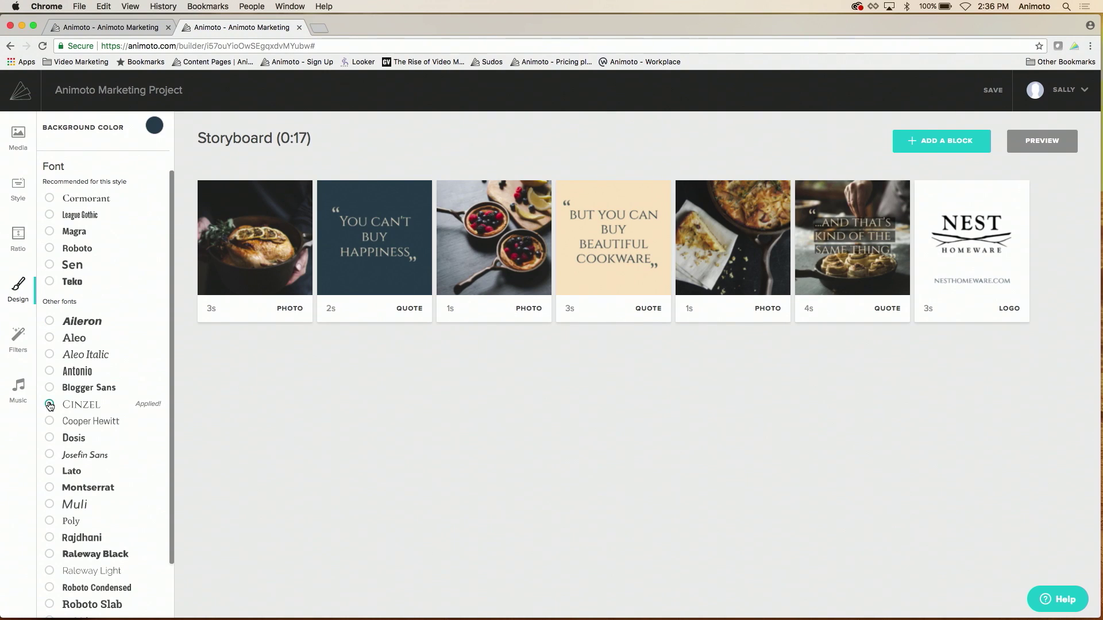
{"action": "scroll", "coordinate": [57, 483], "scroll_direction": "down", "scroll_amount": 1}
{"action": "left_click", "coordinate": [50, 505]}
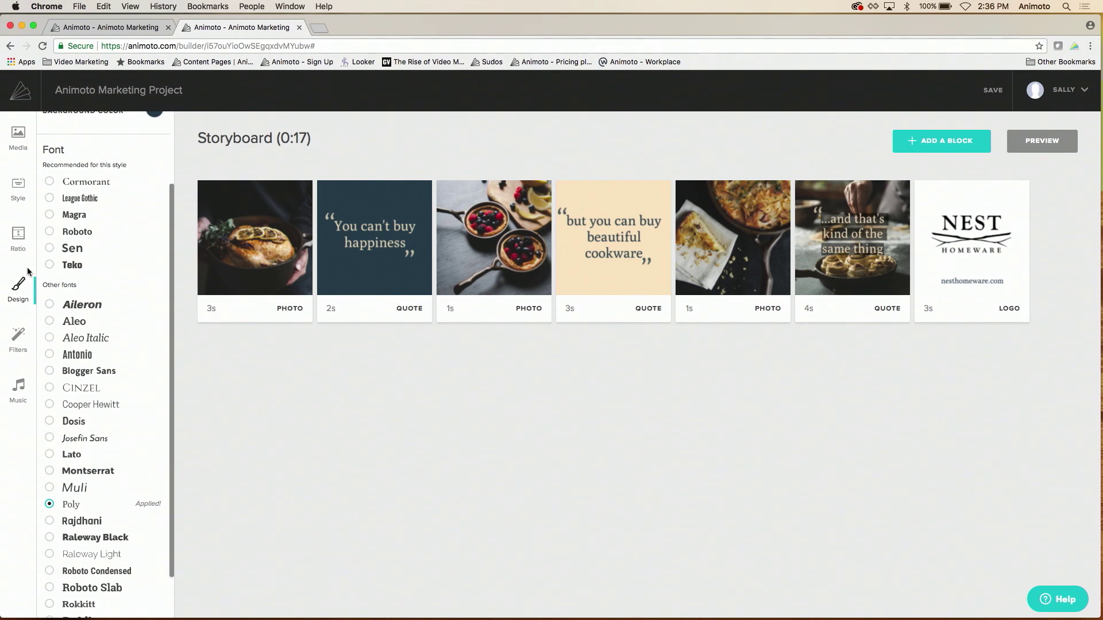
{"action": "left_click", "coordinate": [18, 239]}
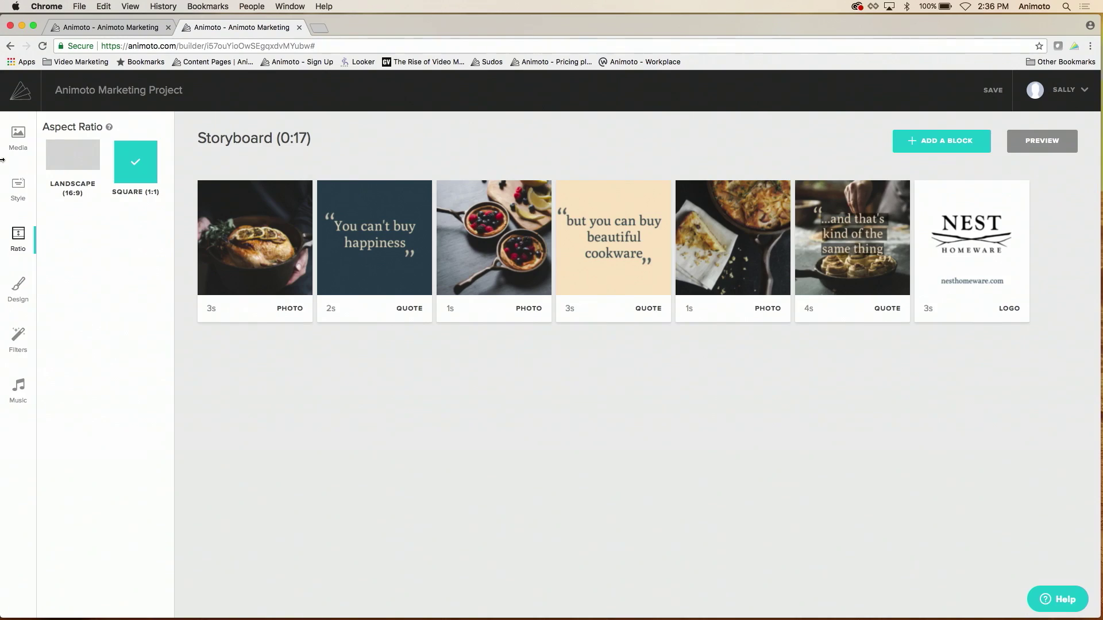
{"action": "mouse_move", "coordinate": [63, 154]}
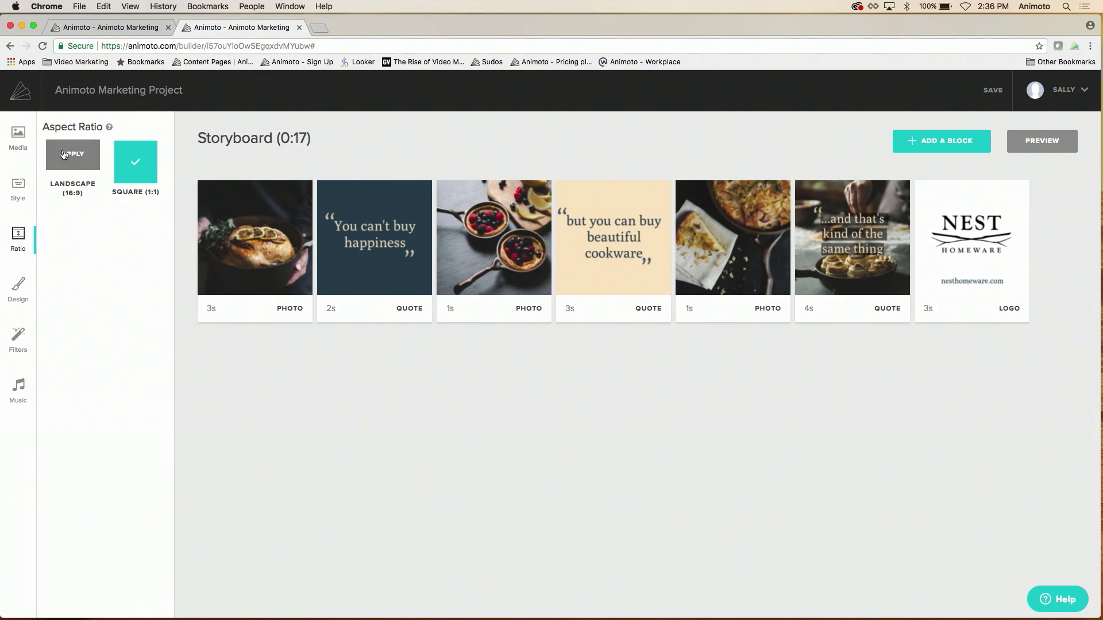
{"action": "left_click", "coordinate": [63, 154]}
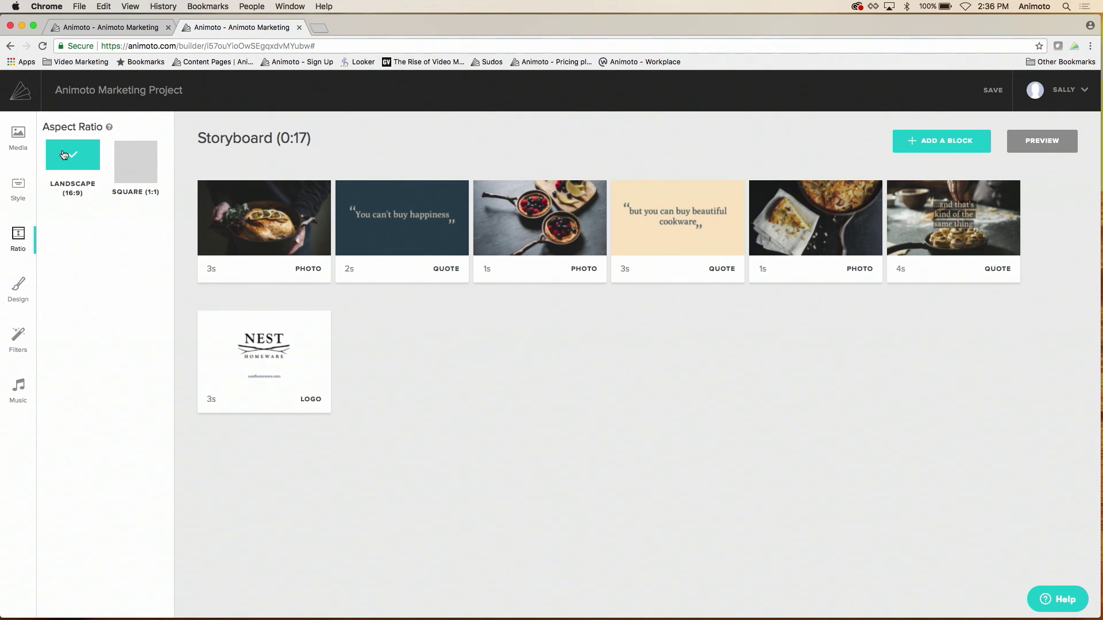
{"action": "left_click", "coordinate": [127, 175]}
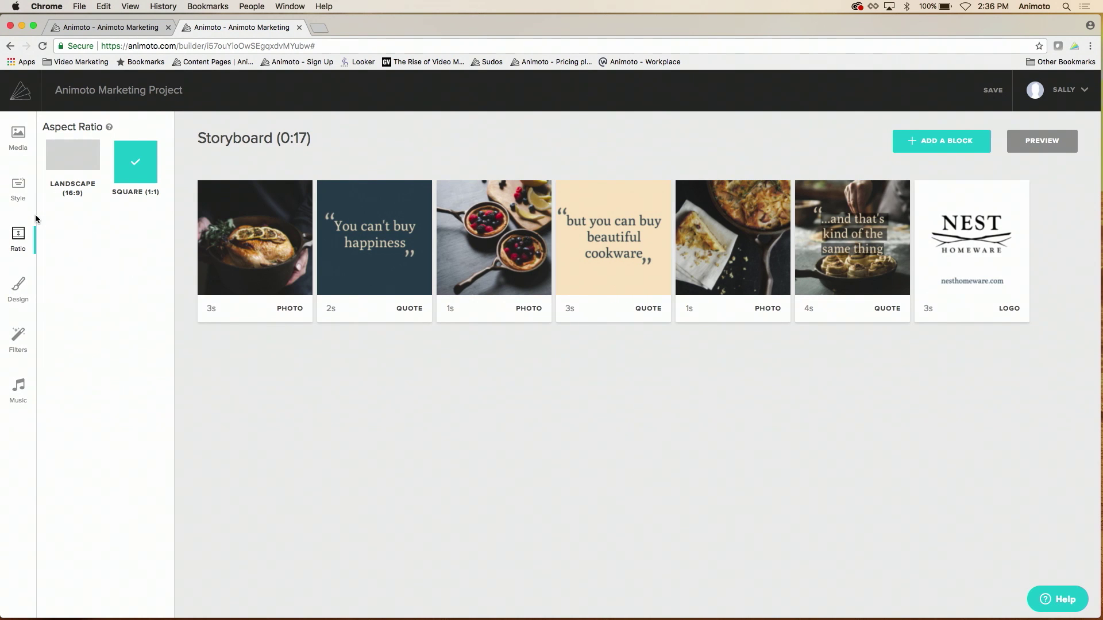
- Replace the Blank Slate style with Hi-Rise
{"action": "left_click", "coordinate": [19, 188]}
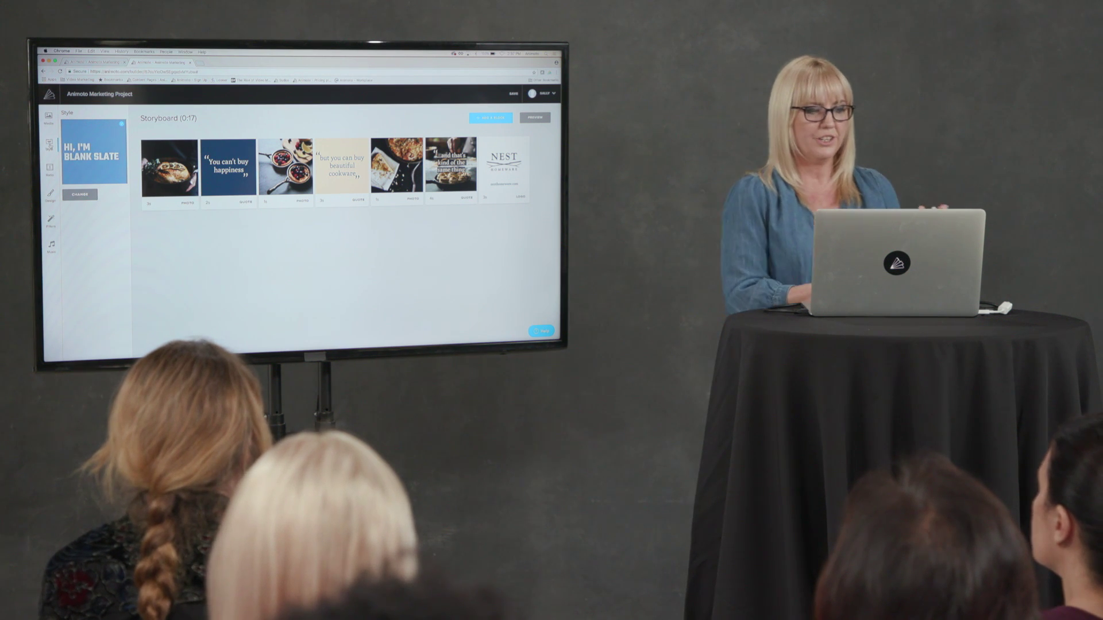
{"action": "left_click", "coordinate": [74, 195]}
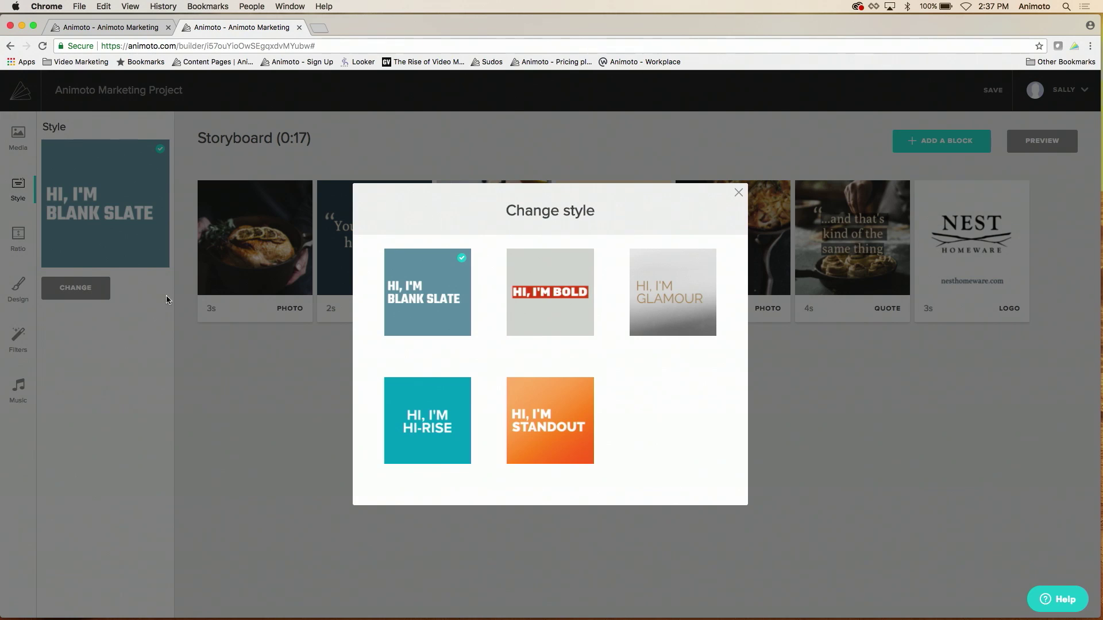
{"action": "mouse_move", "coordinate": [547, 281]}
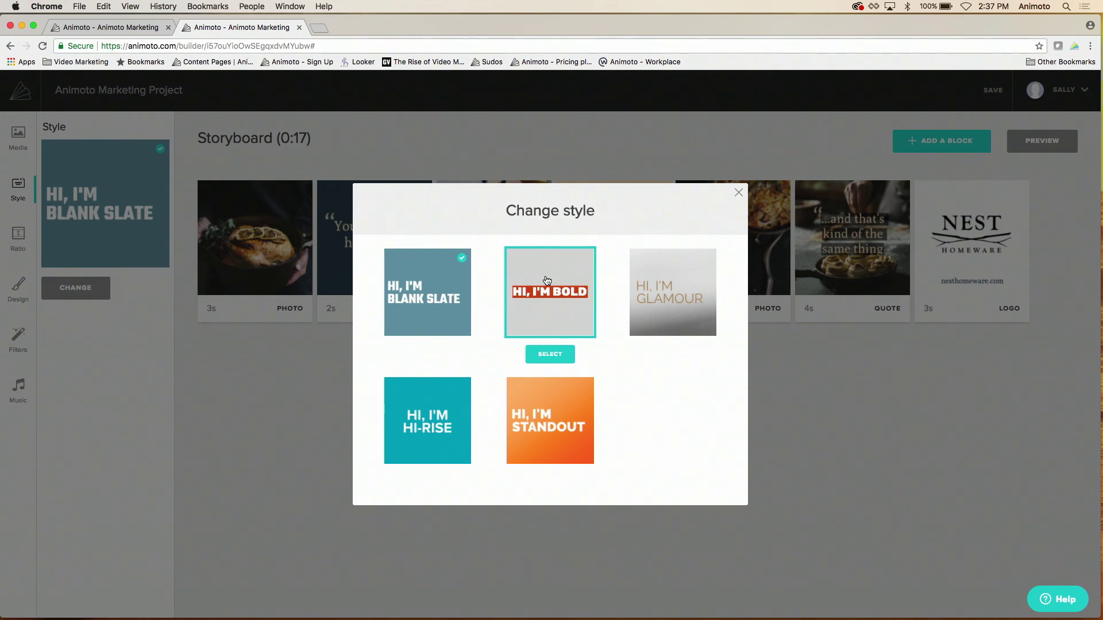
{"action": "mouse_move", "coordinate": [666, 295]}
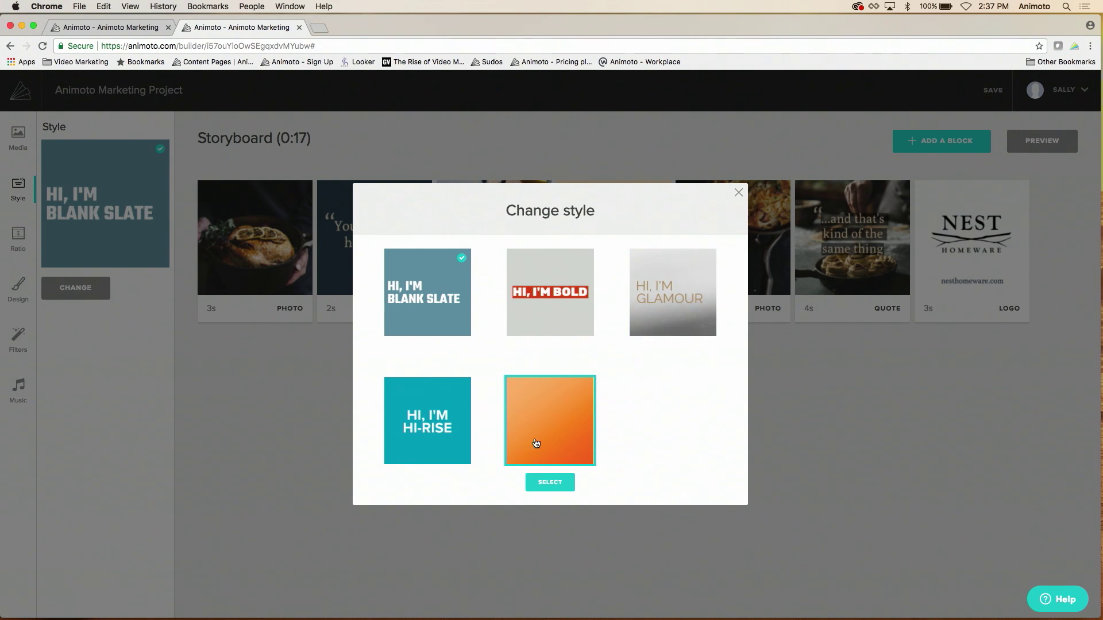
{"action": "left_click", "coordinate": [443, 429]}
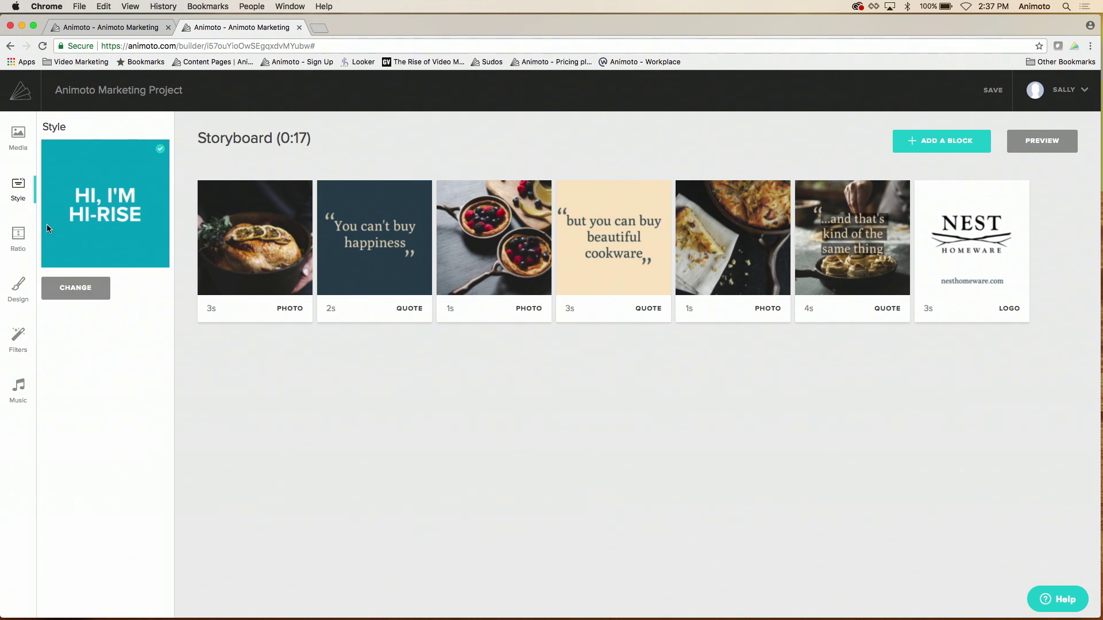
- Show the media library in the sidebar
{"action": "left_click", "coordinate": [17, 140]}
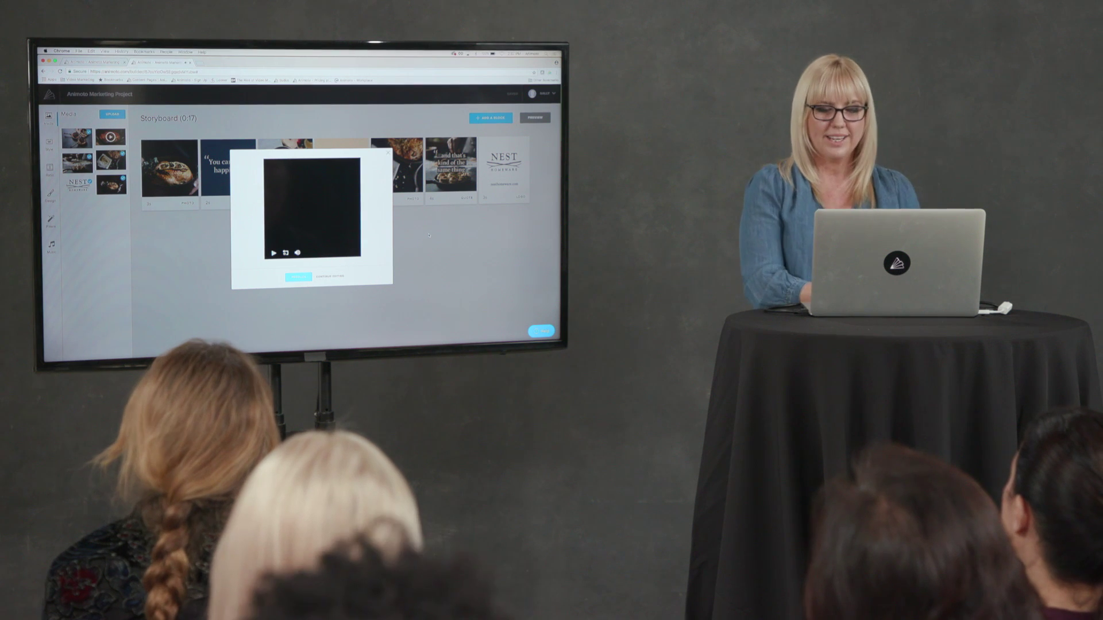
- Close the preview and retime blocks 1, 3, 5 and 6 to 1s, 2s, 2s and 3s
{"action": "left_click", "coordinate": [330, 276]}
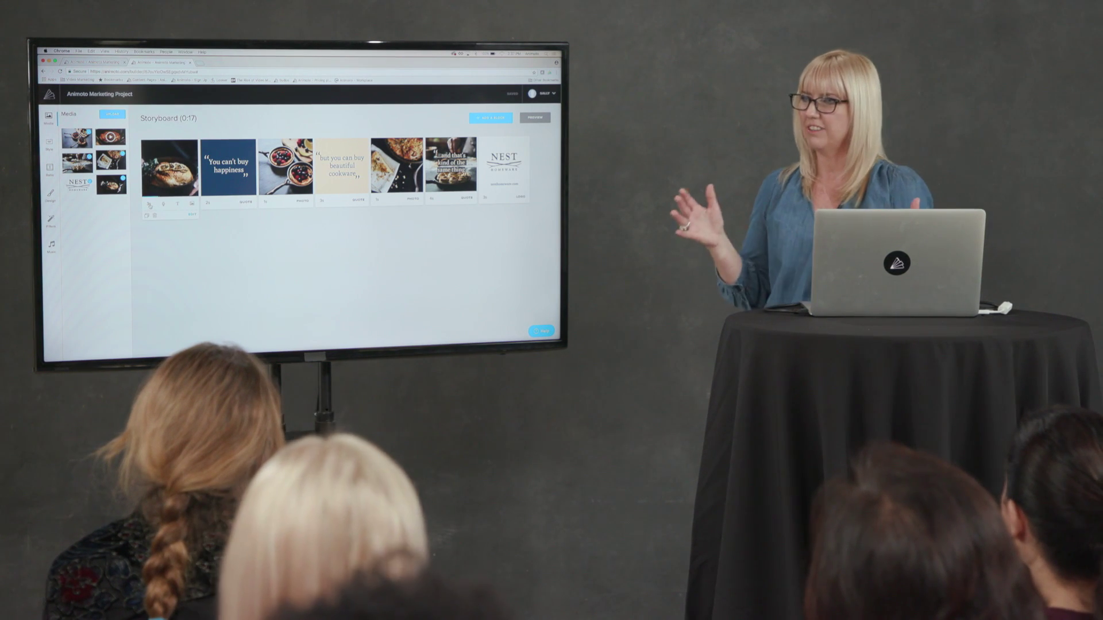
{"action": "left_click", "coordinate": [149, 204]}
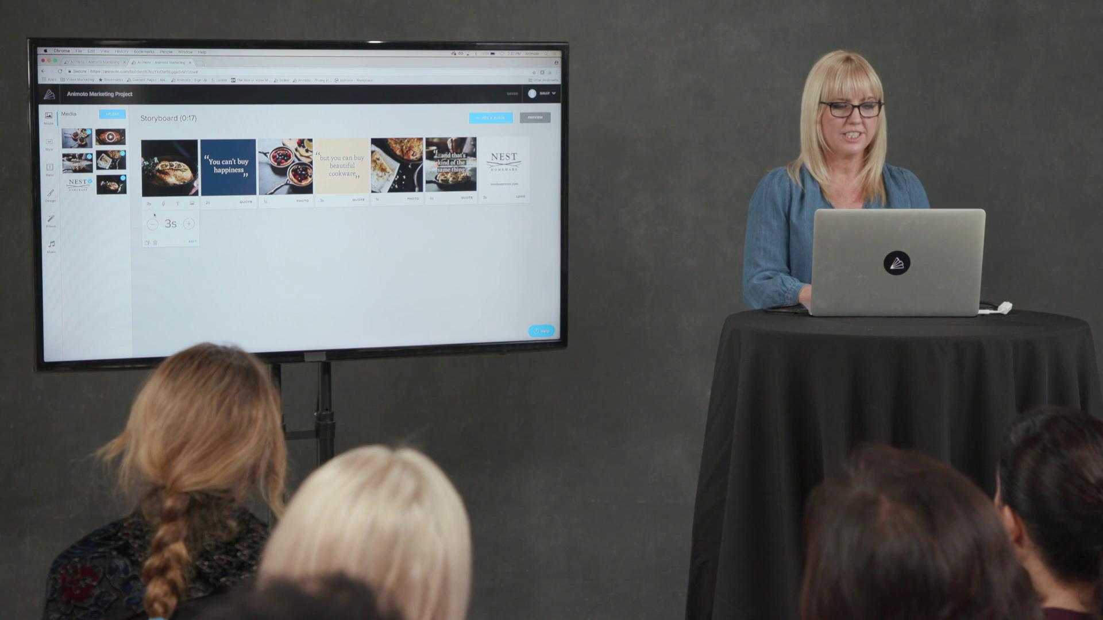
{"action": "left_click", "coordinate": [152, 224]}
{"action": "left_click", "coordinate": [152, 224]}
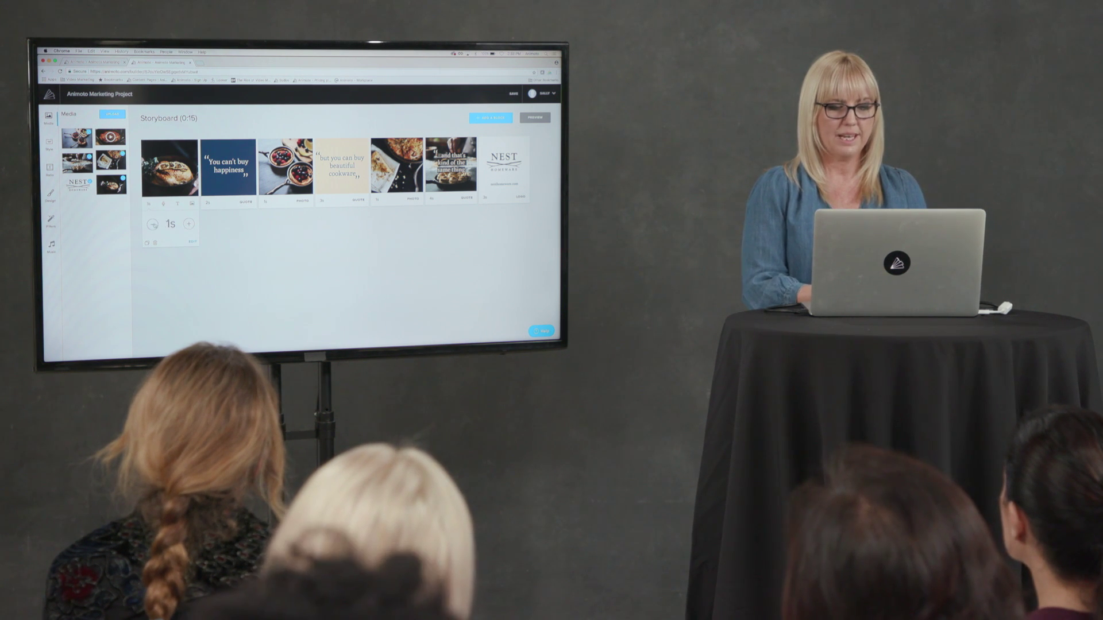
{"action": "left_click", "coordinate": [265, 202]}
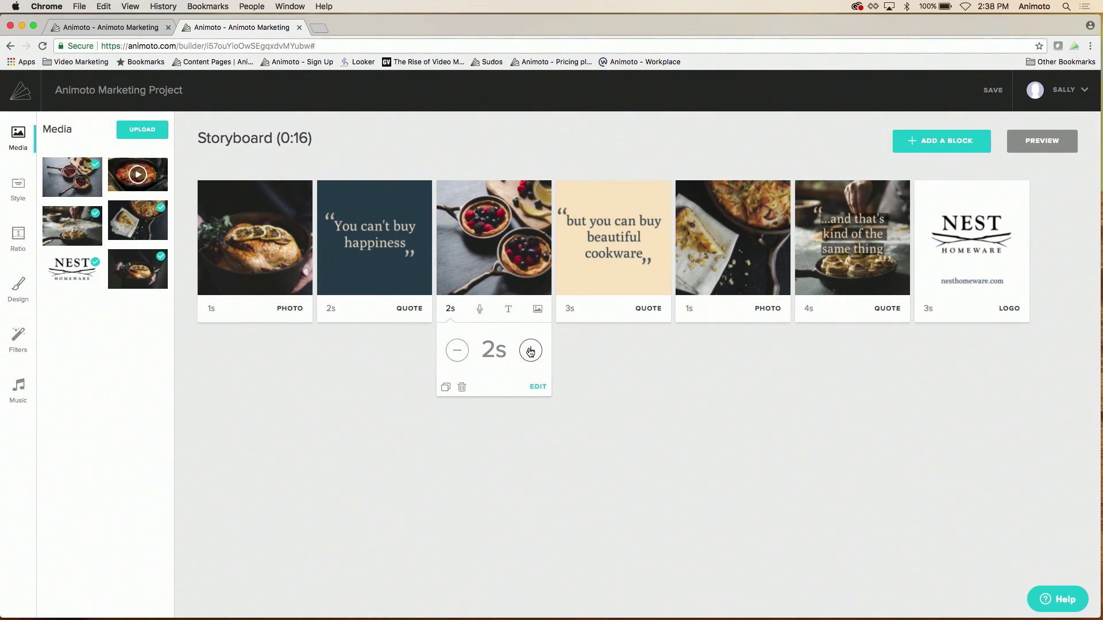
{"action": "left_click", "coordinate": [690, 310]}
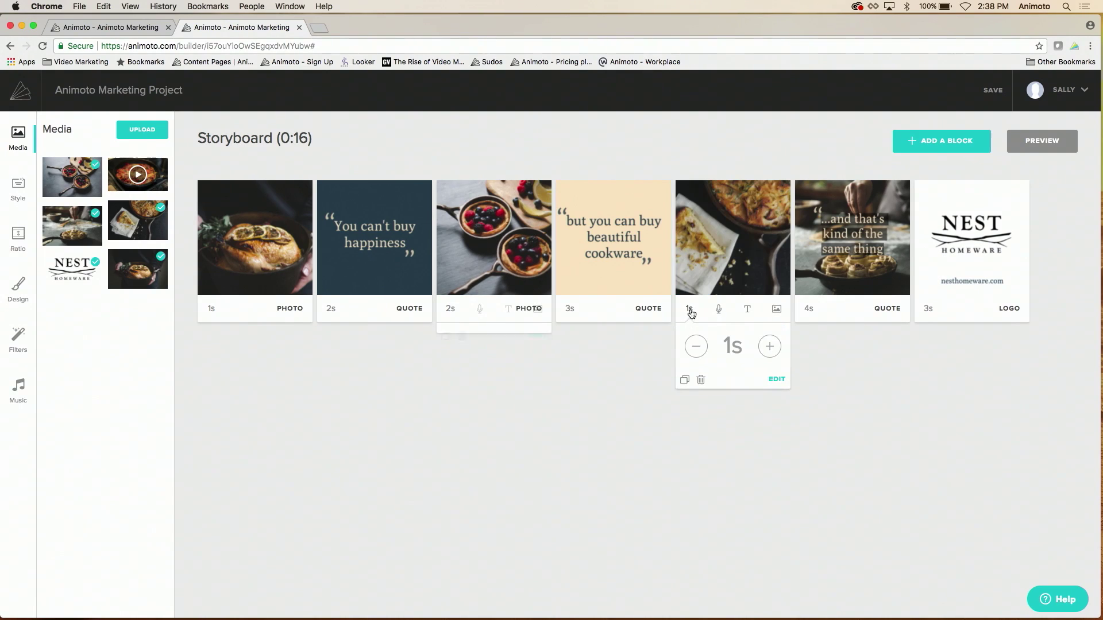
{"action": "left_click", "coordinate": [810, 310]}
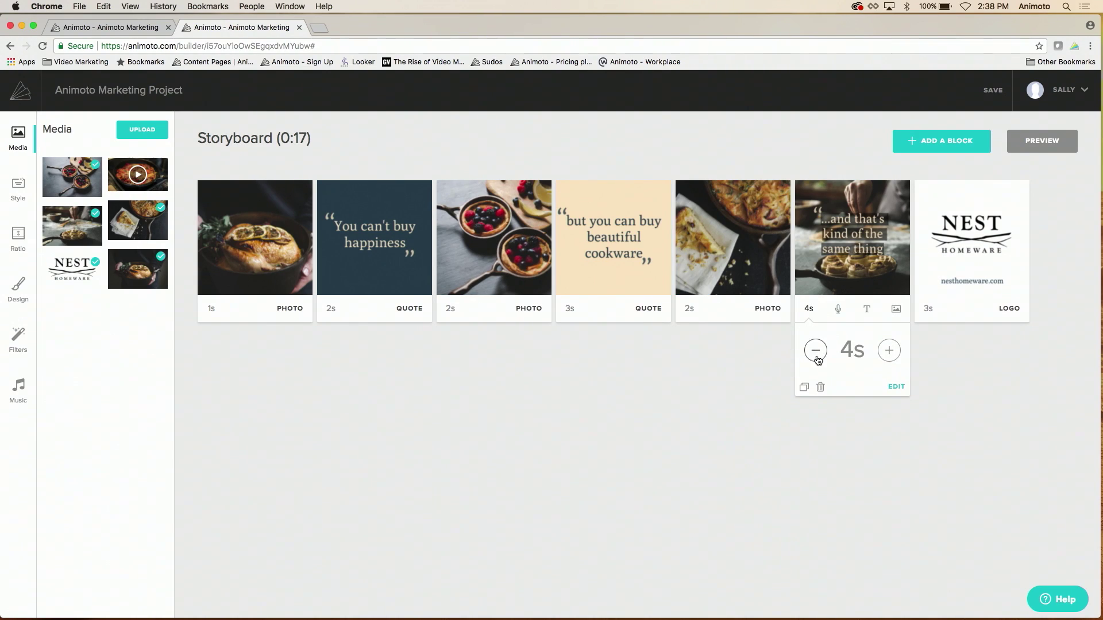
{"action": "left_click", "coordinate": [690, 369]}
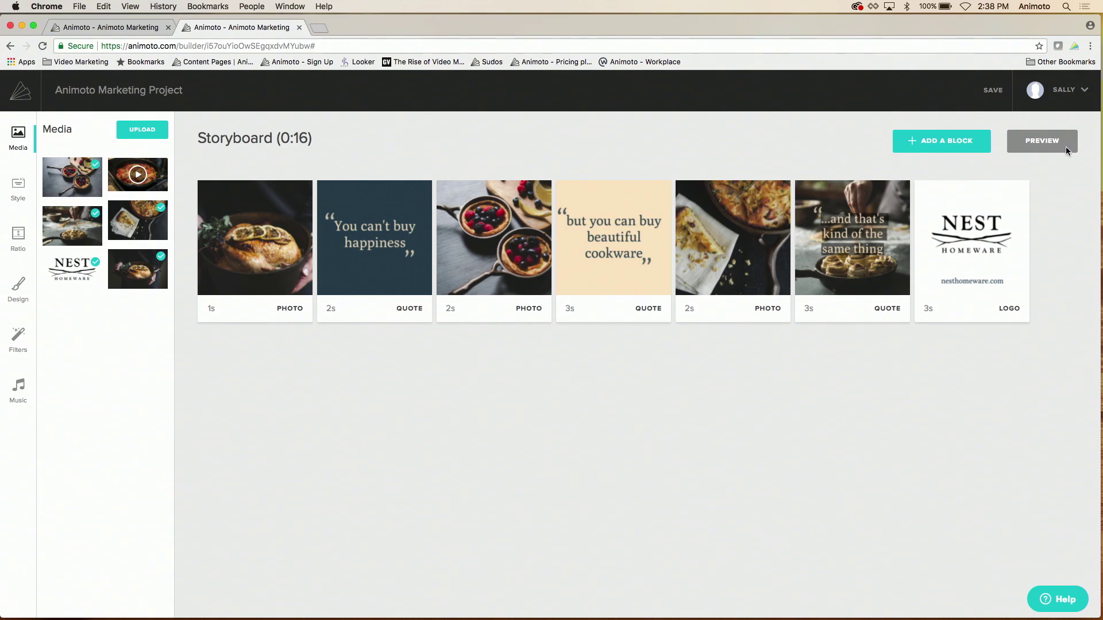